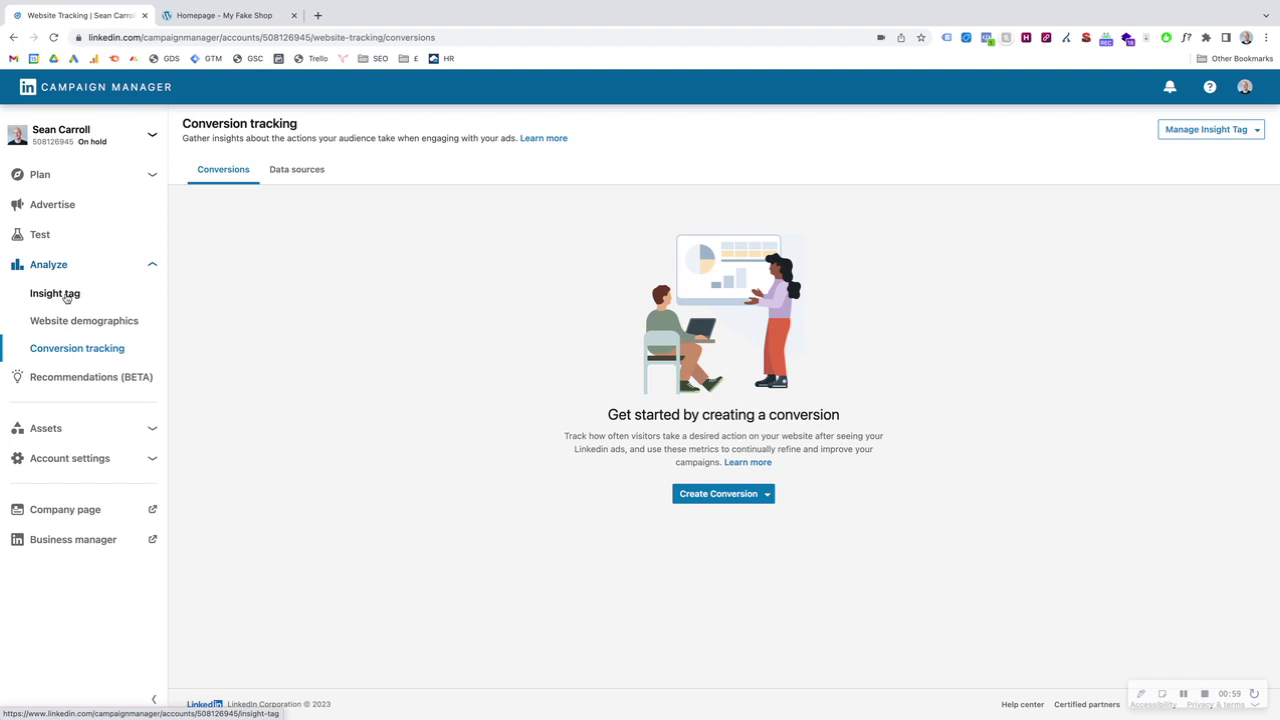
- Check the conversion data sources, return to the conversions overview and start creating an online conversion
{"action": "left_click", "coordinate": [306, 171]}
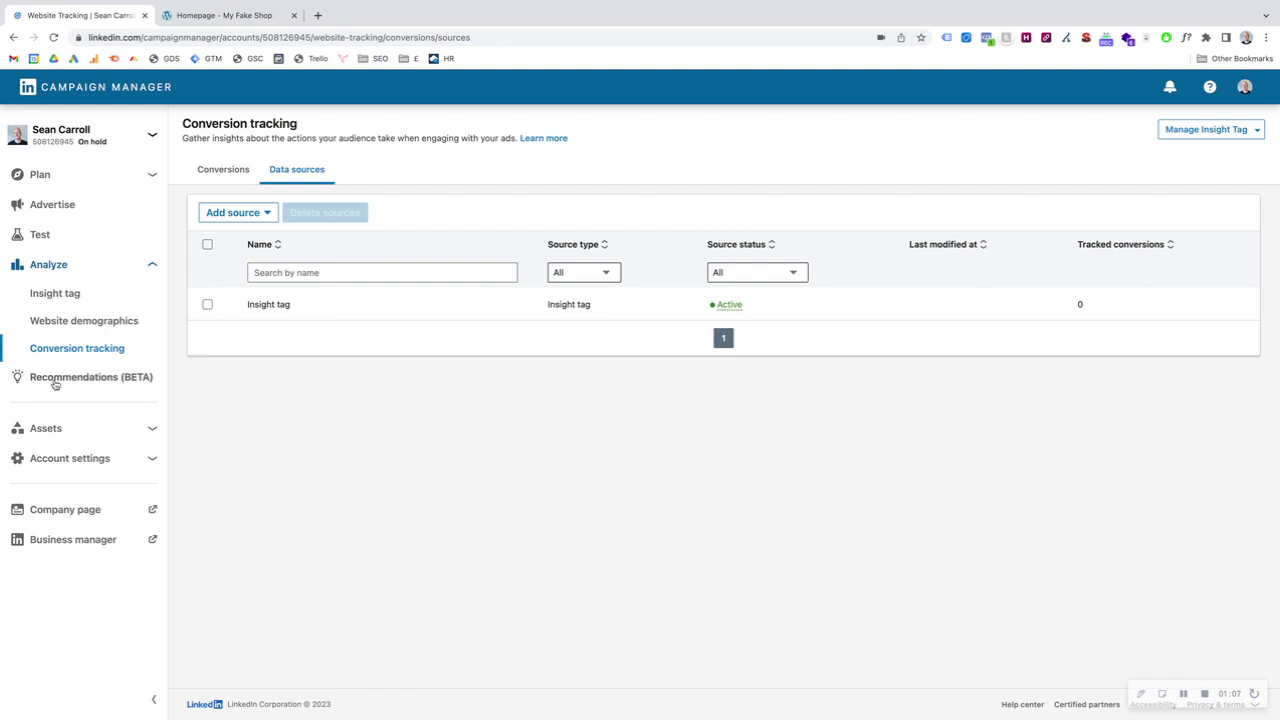
{"action": "left_click", "coordinate": [60, 350]}
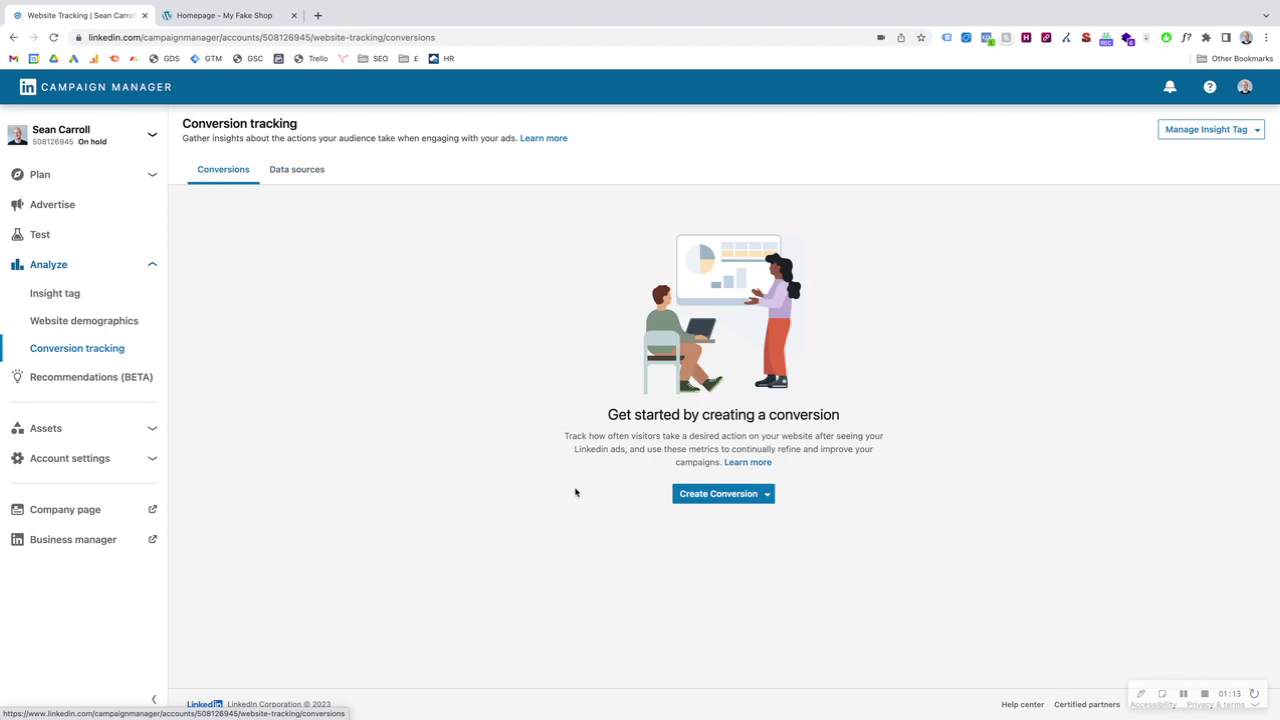
{"action": "left_click", "coordinate": [752, 499]}
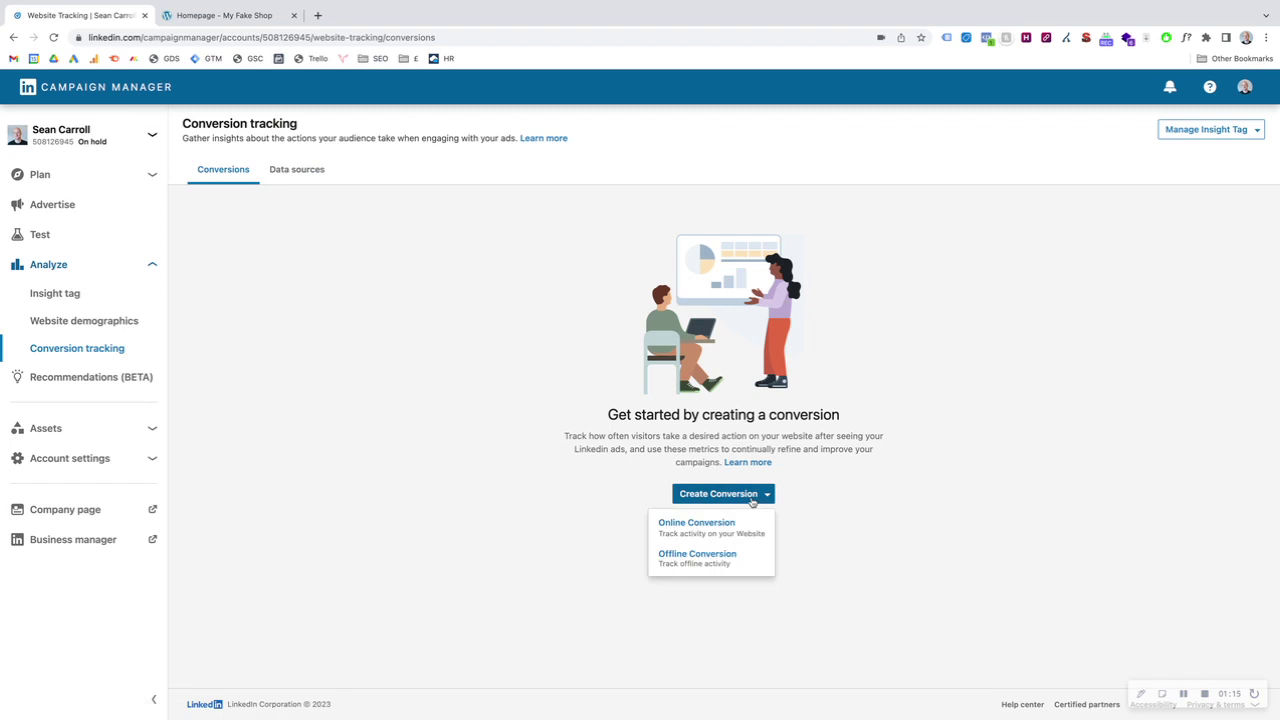
{"action": "left_click", "coordinate": [693, 527]}
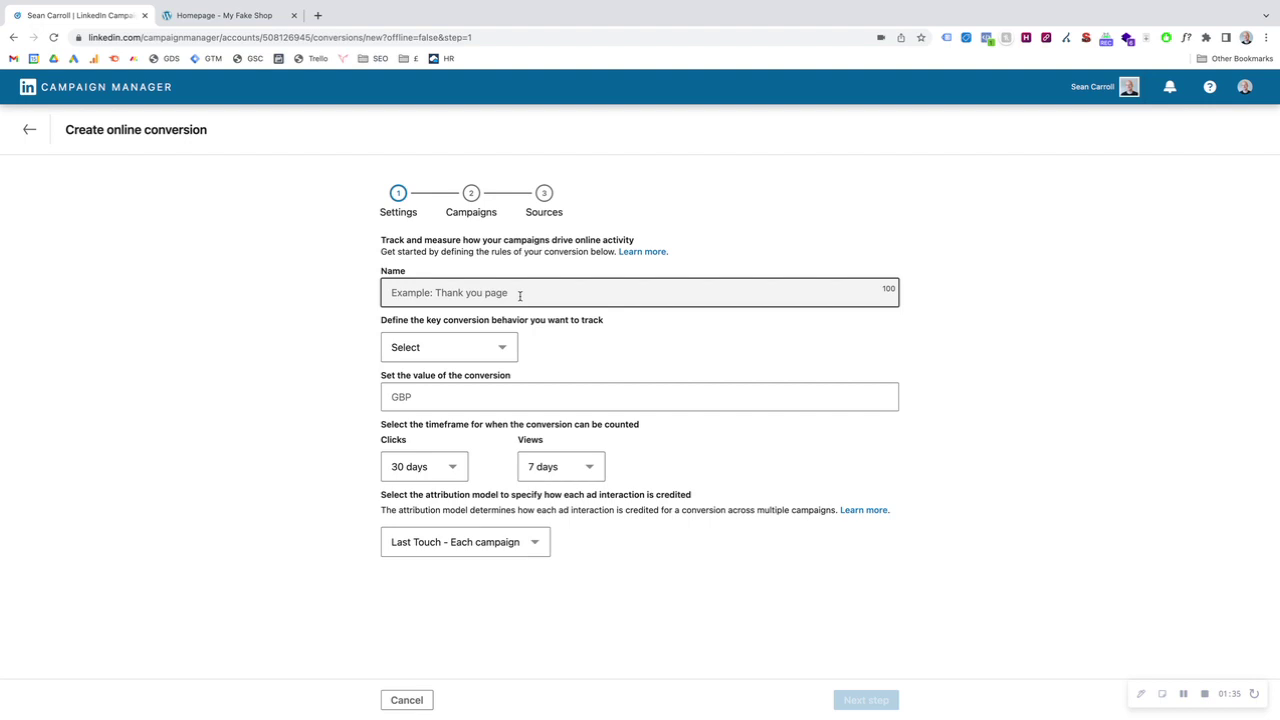
- Switch to the My Fake Shop website, look over its homepage and open the Contact page
{"action": "left_click", "coordinate": [210, 16]}
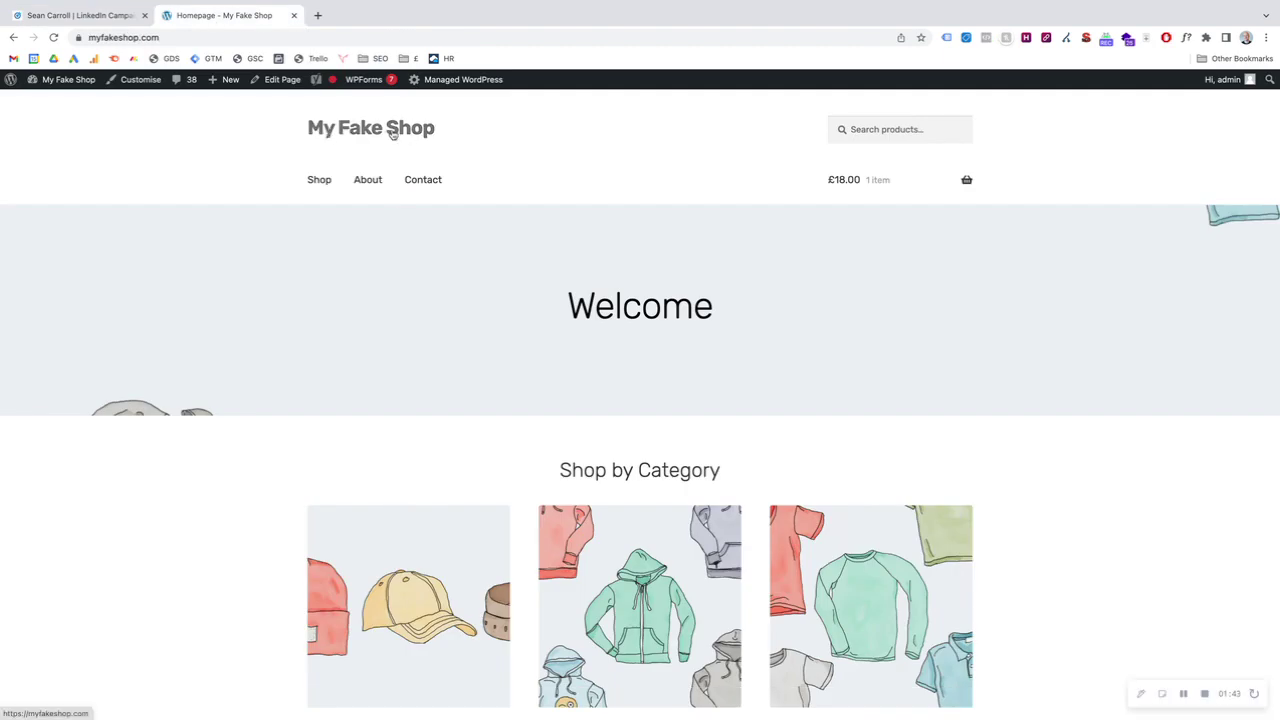
{"action": "scroll", "coordinate": [374, 260], "scroll_direction": "down", "scroll_amount": 5}
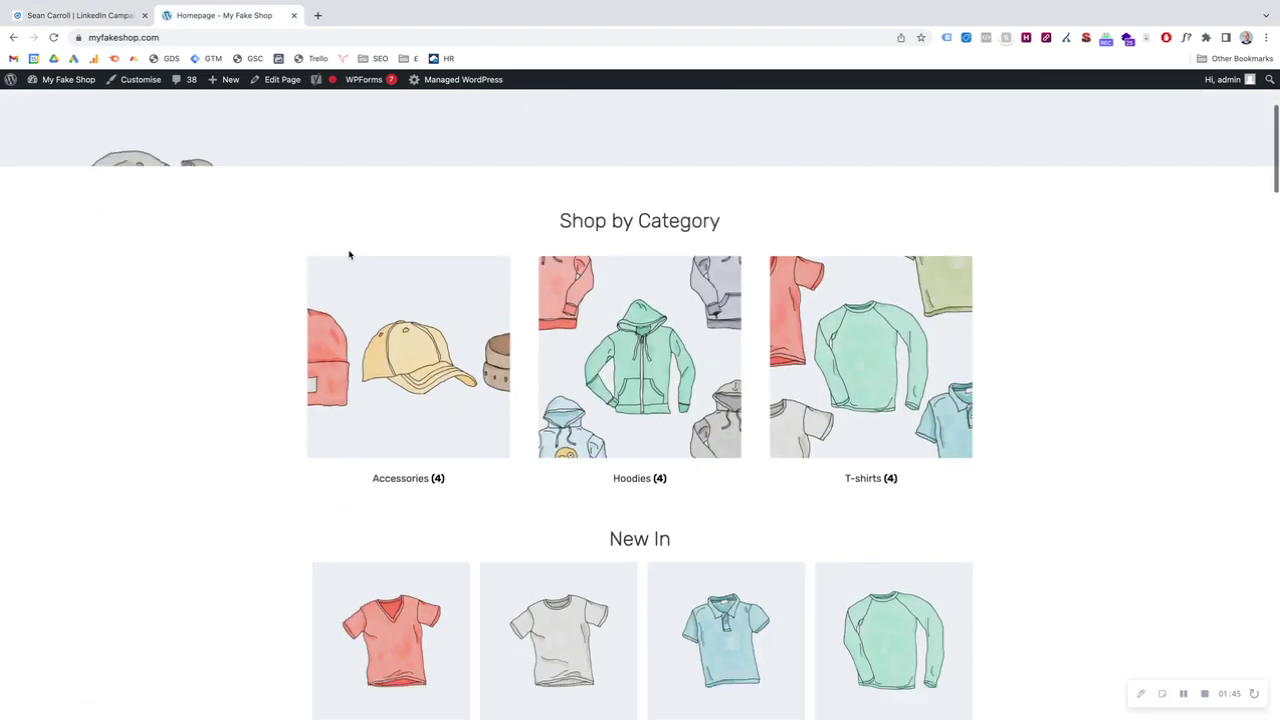
{"action": "scroll", "coordinate": [349, 254], "scroll_direction": "down", "scroll_amount": 5}
{"action": "scroll", "coordinate": [349, 254], "scroll_direction": "up", "scroll_amount": 10}
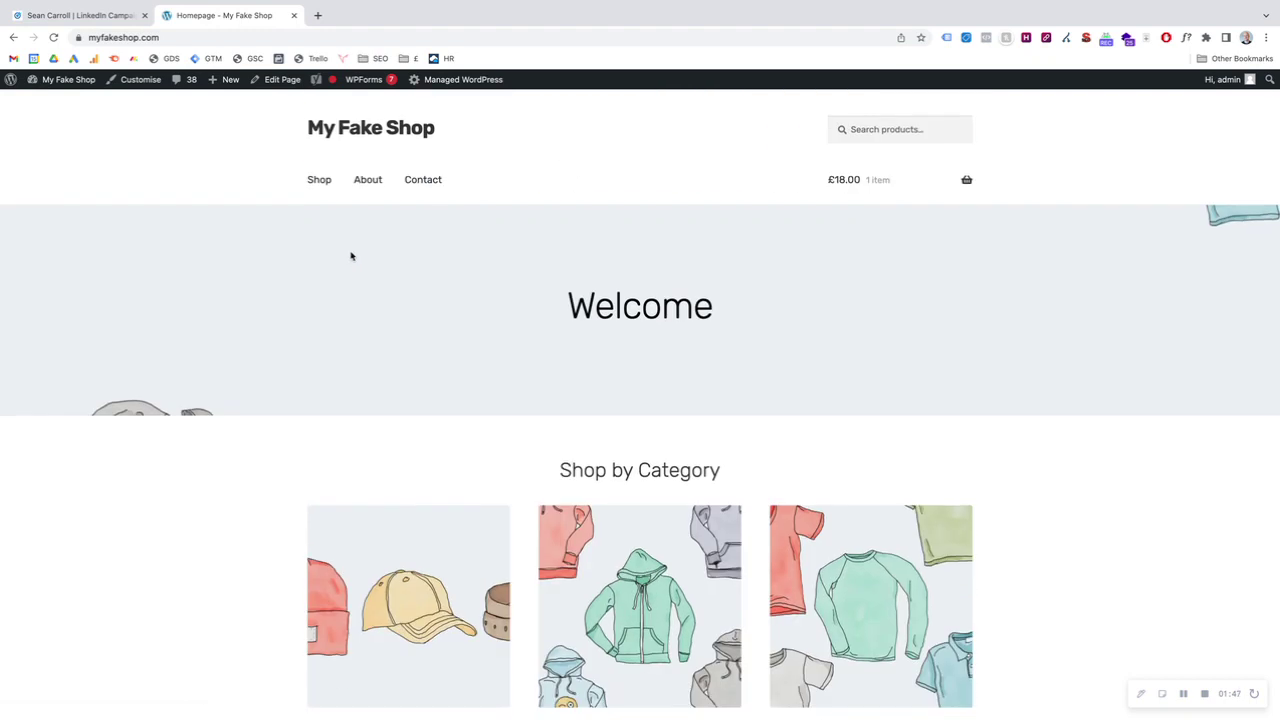
{"action": "left_click", "coordinate": [424, 181]}
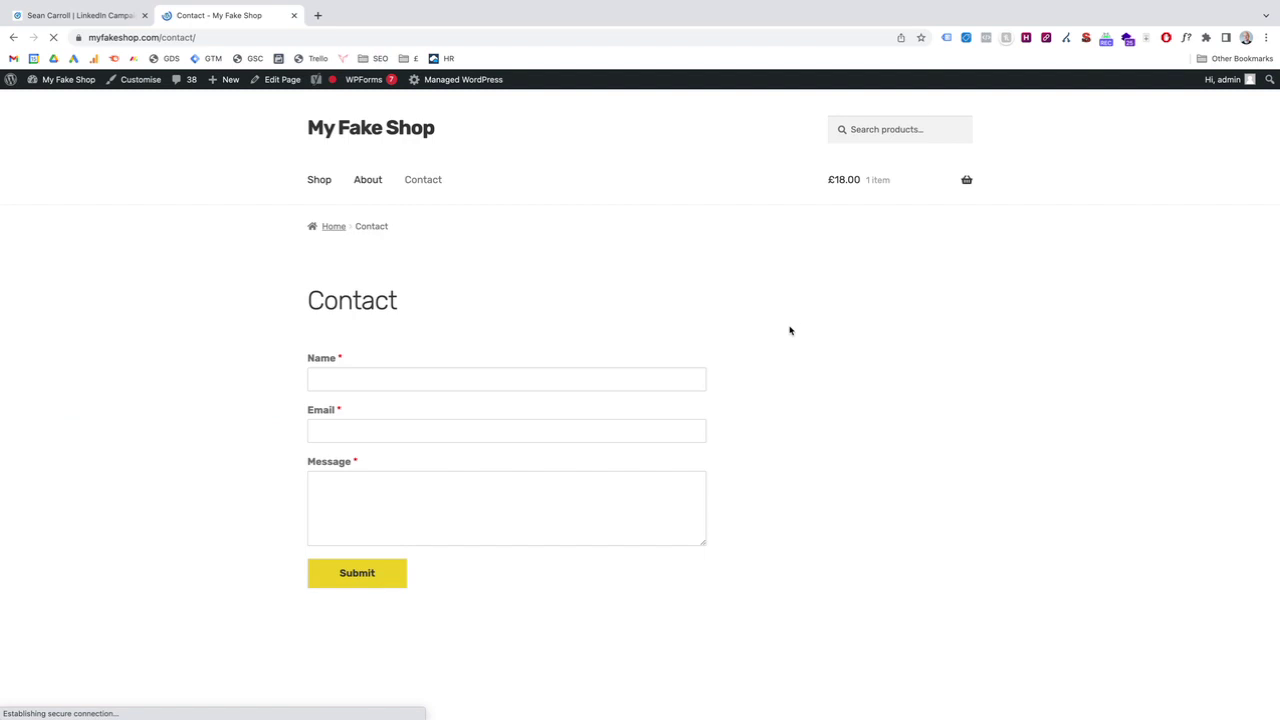
{"action": "scroll", "coordinate": [790, 330], "scroll_direction": "down", "scroll_amount": 2}
{"action": "scroll", "coordinate": [569, 331], "scroll_direction": "up", "scroll_amount": 2}
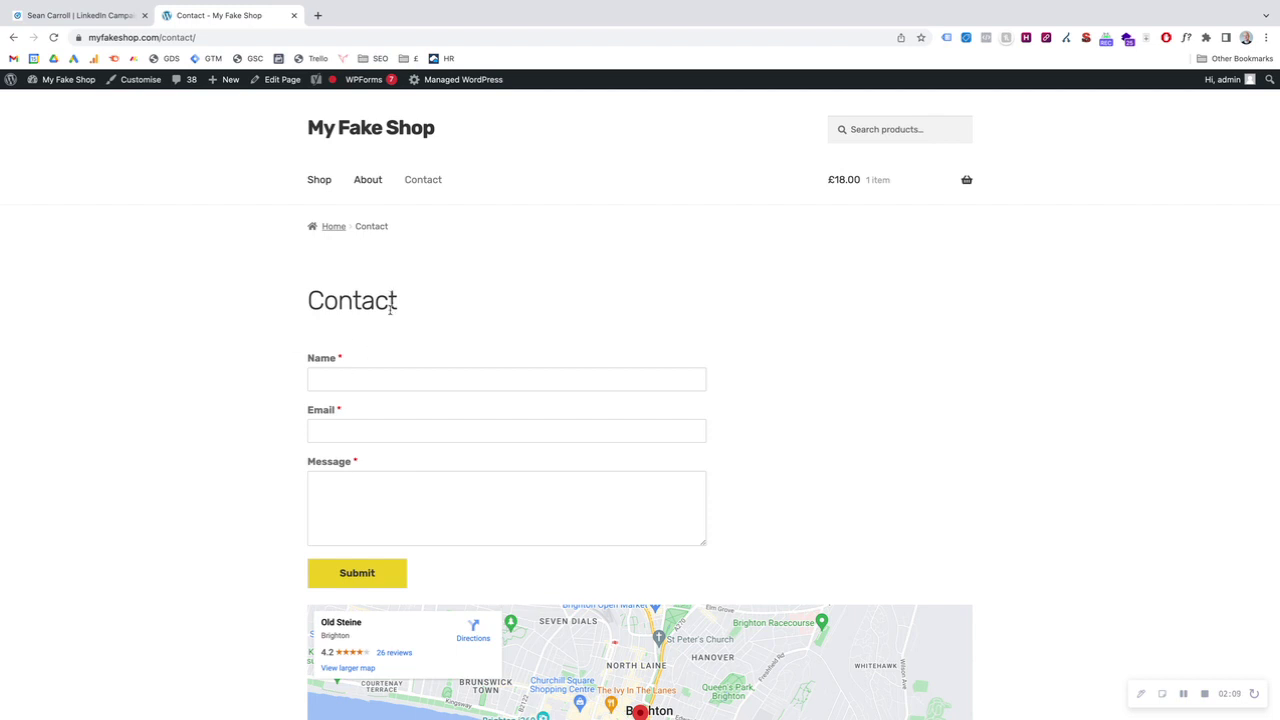
{"action": "scroll", "coordinate": [390, 308], "scroll_direction": "down", "scroll_amount": 1}
{"action": "scroll", "coordinate": [306, 329], "scroll_direction": "up", "scroll_amount": 1}
- Submit the contact form with the saved name and email and the message "Test", and select the thank-you page's URL
{"action": "left_click", "coordinate": [352, 381]}
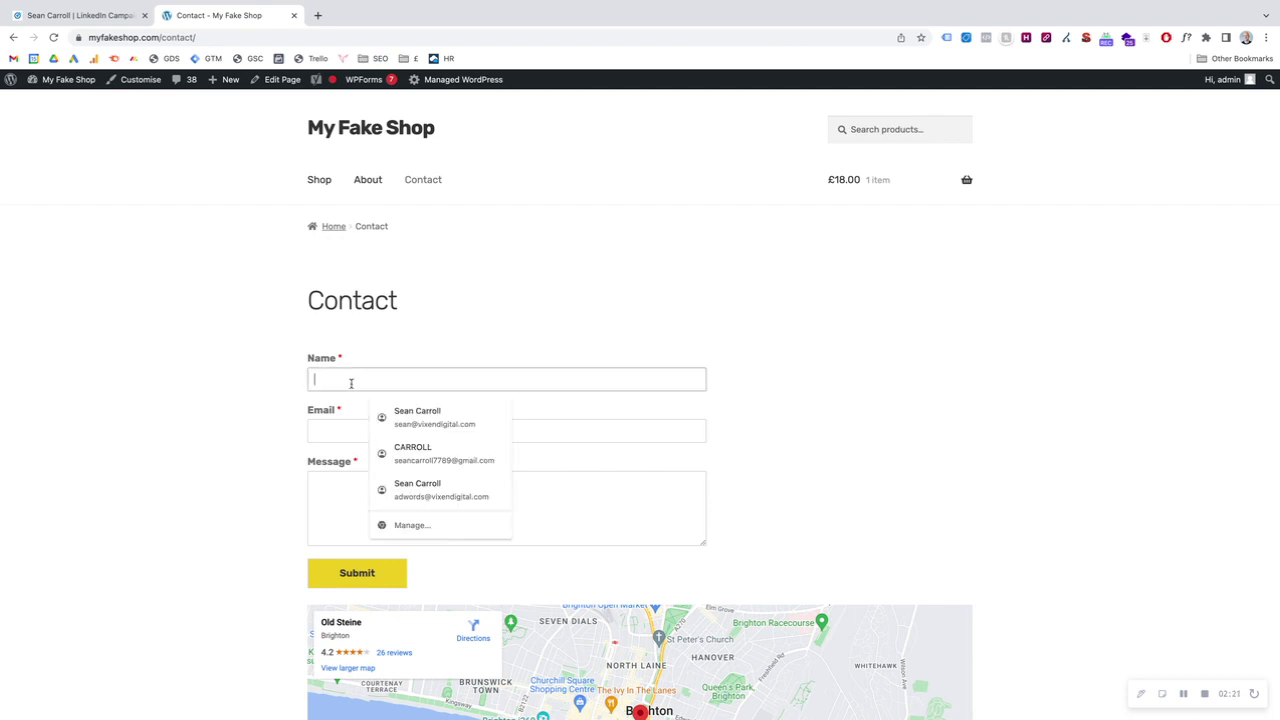
{"action": "left_click", "coordinate": [400, 414]}
{"action": "left_click", "coordinate": [360, 472]}
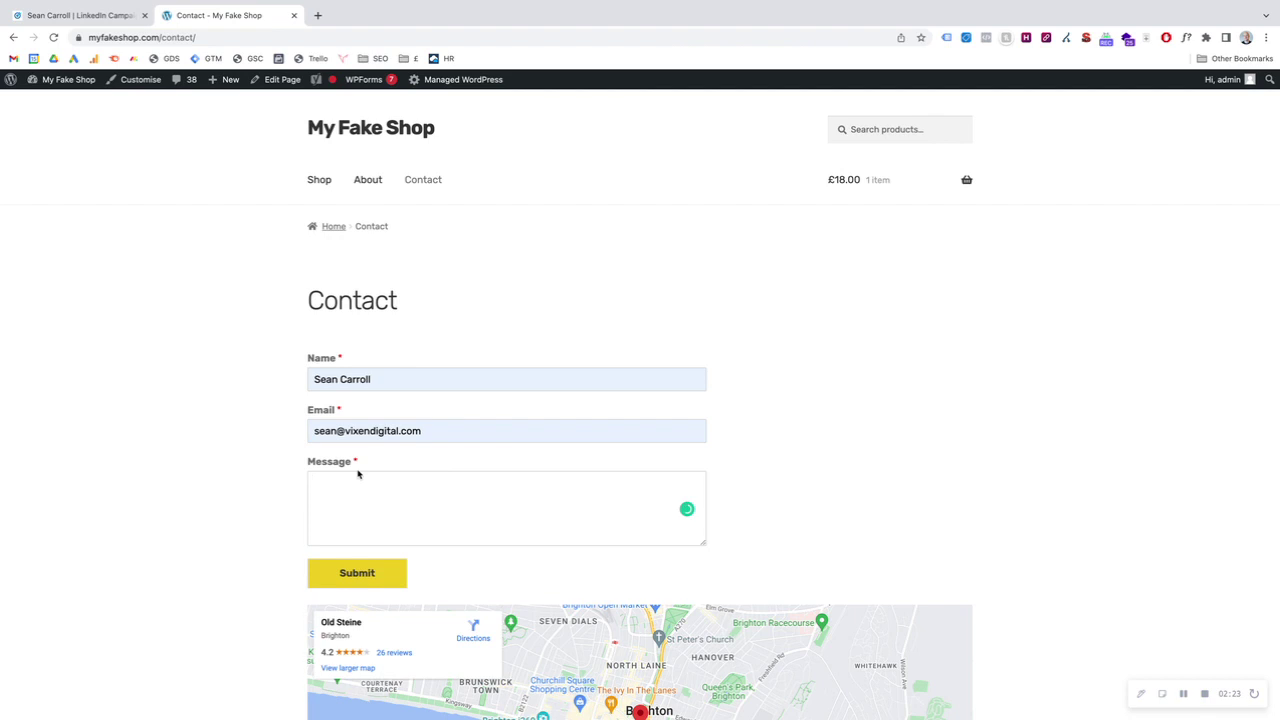
{"action": "type", "text": "Test"}
{"action": "left_click", "coordinate": [360, 577]}
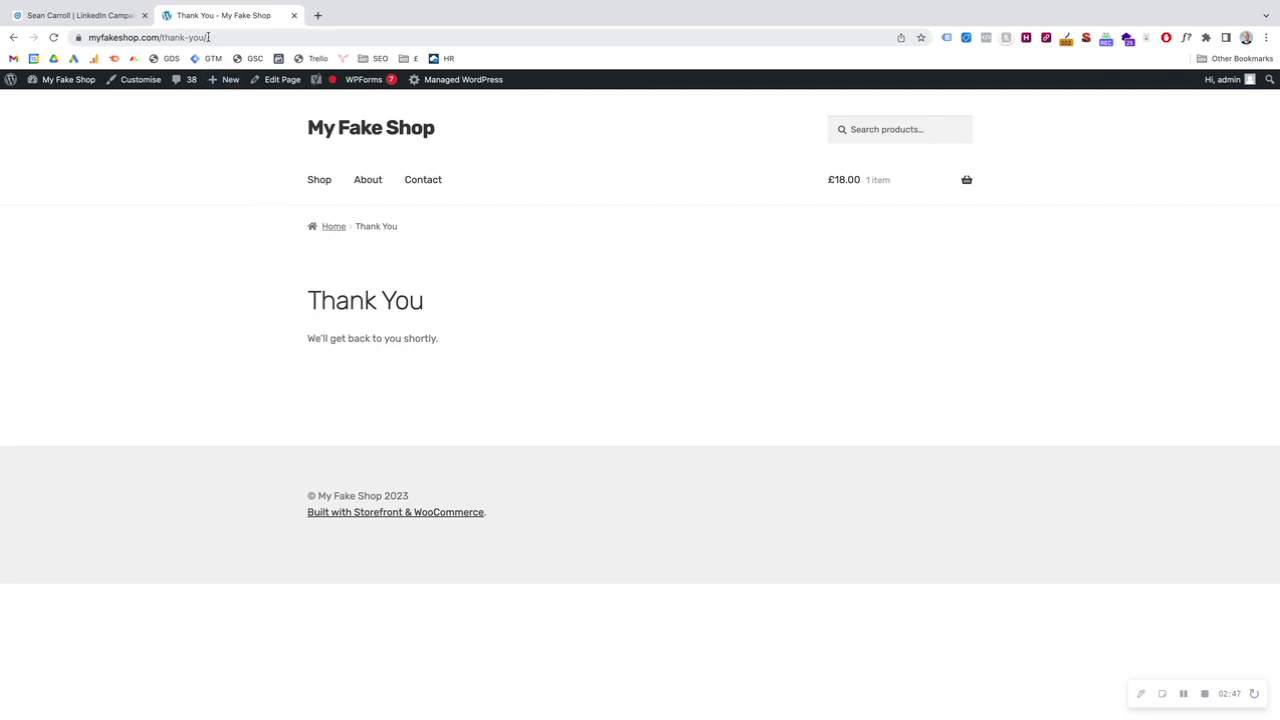
{"action": "left_click", "coordinate": [208, 37]}
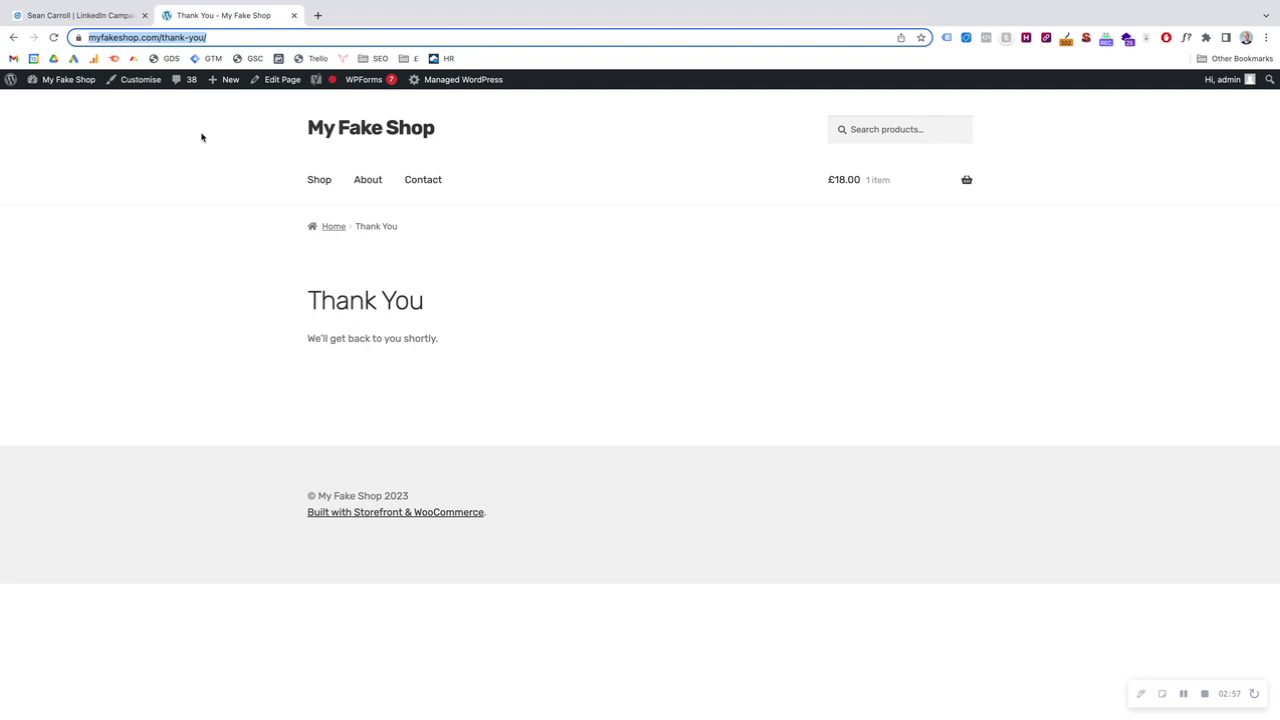
- Back in LinkedIn Campaign Manager, name the conversion "Thank You Page" and set its key conversion behavior to Lead
{"action": "left_click", "coordinate": [95, 18]}
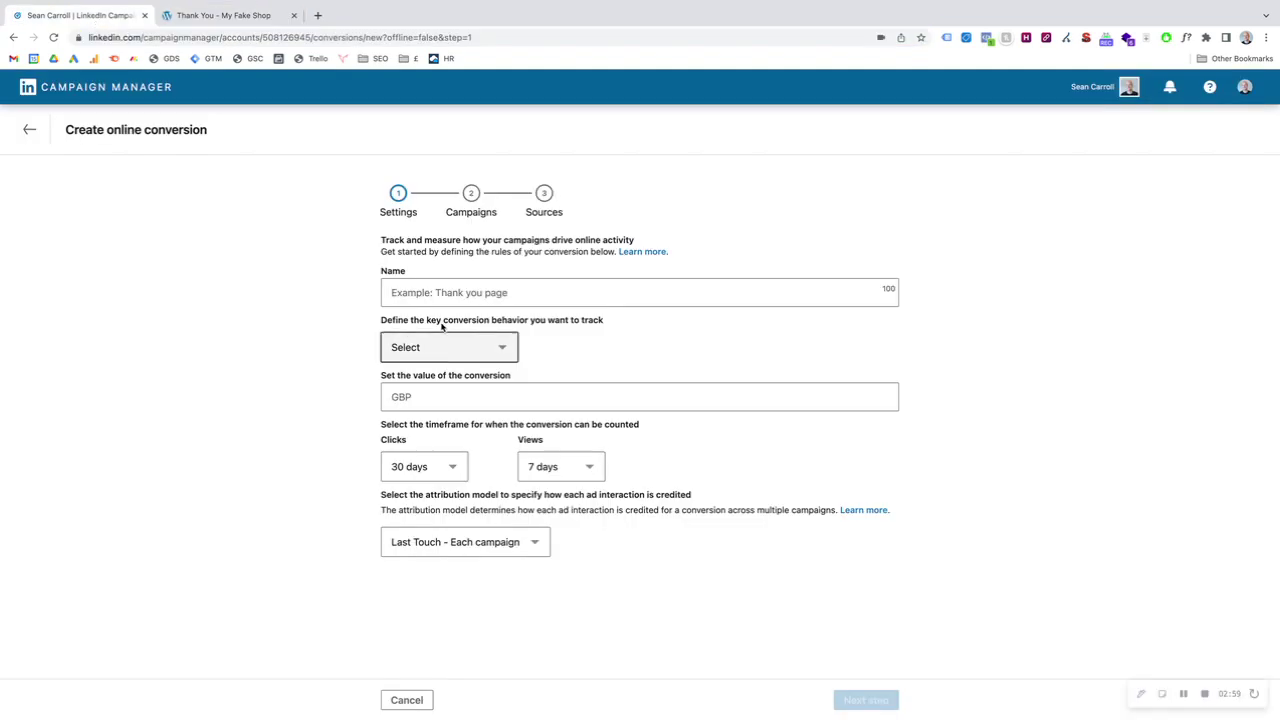
{"action": "left_click", "coordinate": [439, 289]}
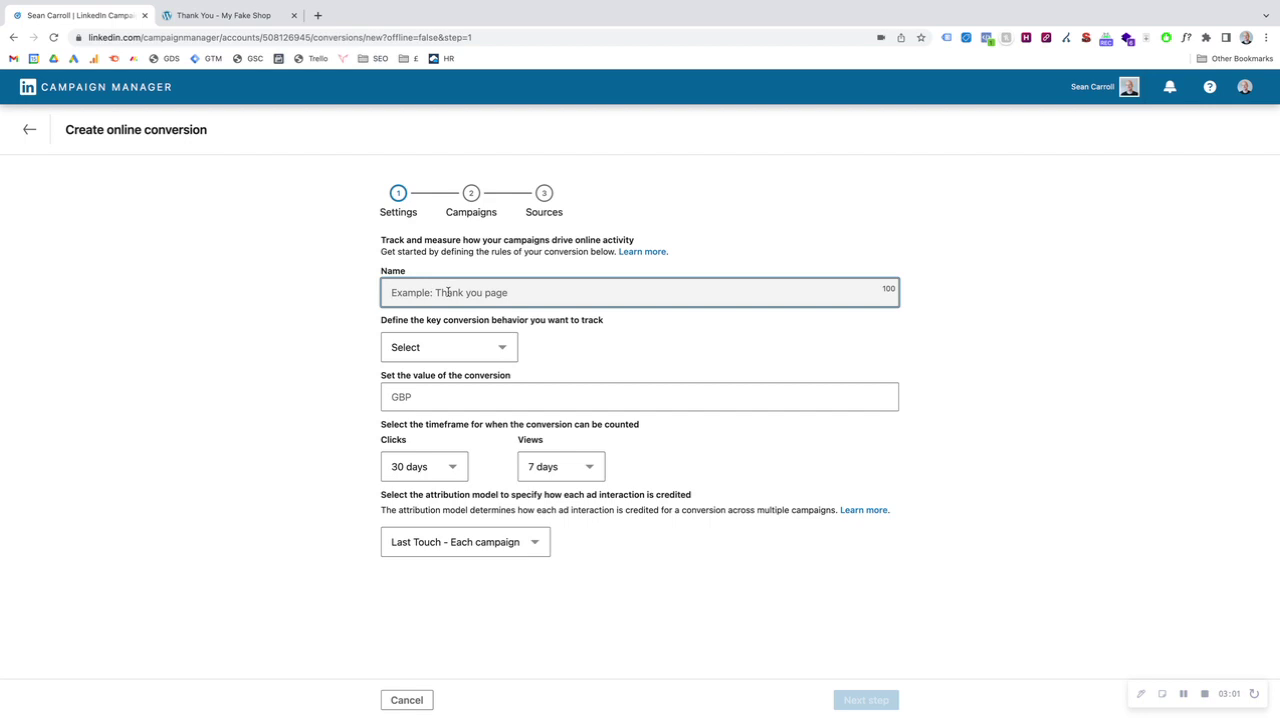
{"action": "type", "text": "Thank You Page"}
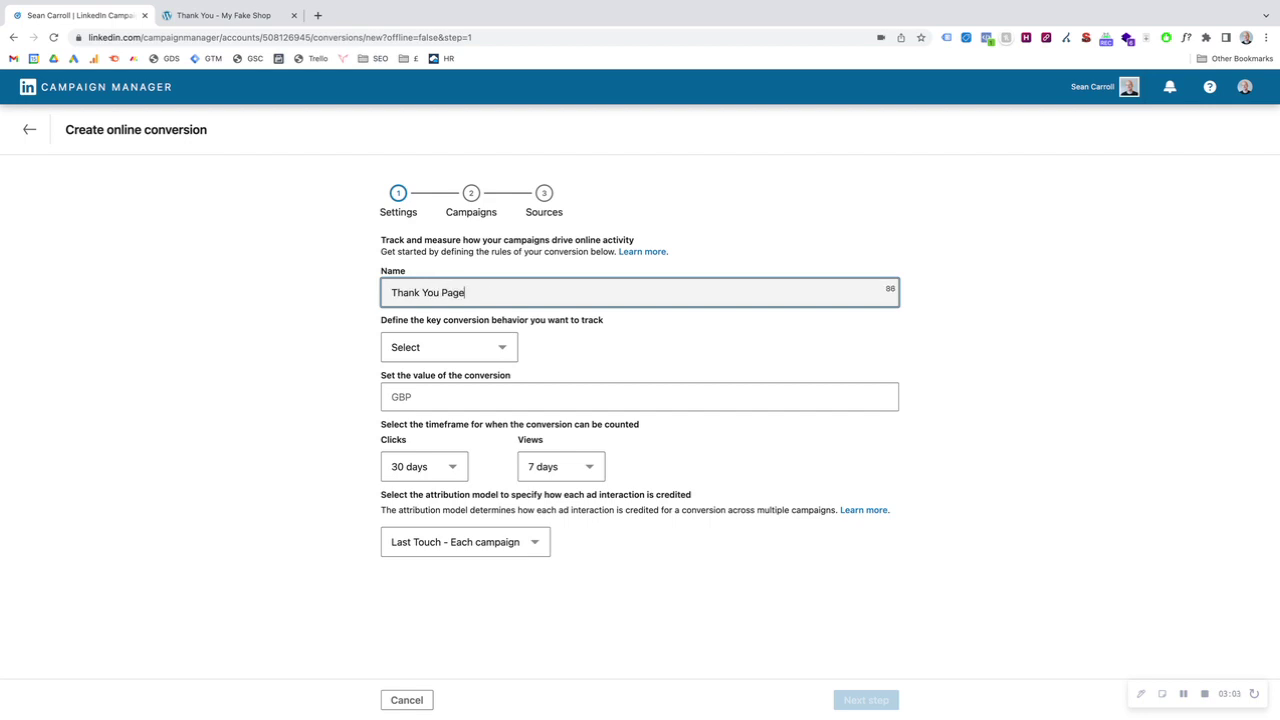
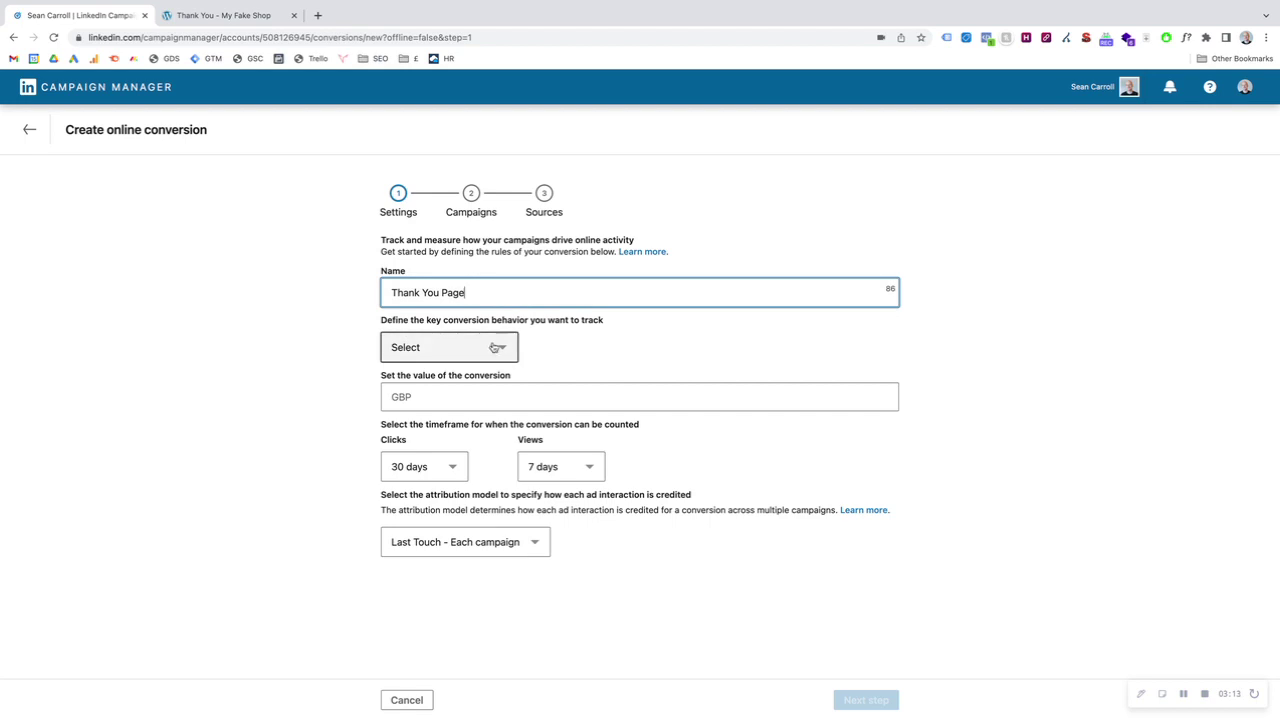
{"action": "left_click", "coordinate": [511, 349]}
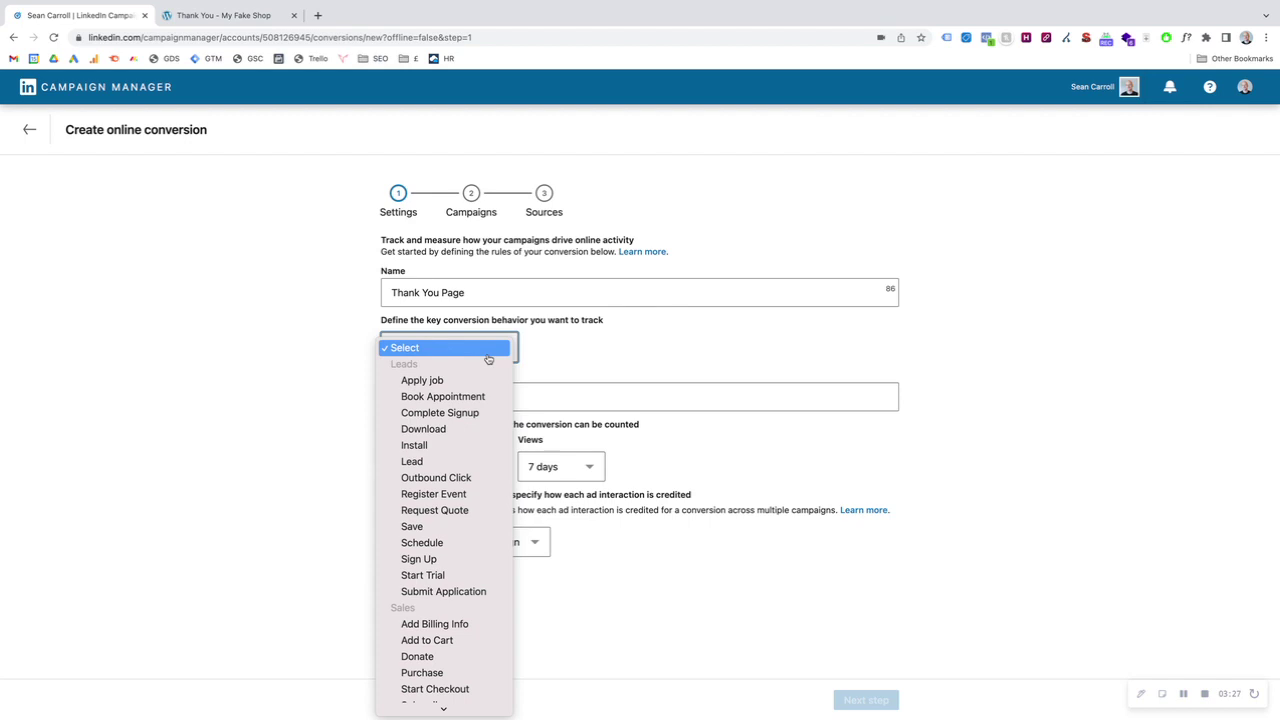
{"action": "scroll", "coordinate": [470, 490], "scroll_direction": "down", "scroll_amount": 5}
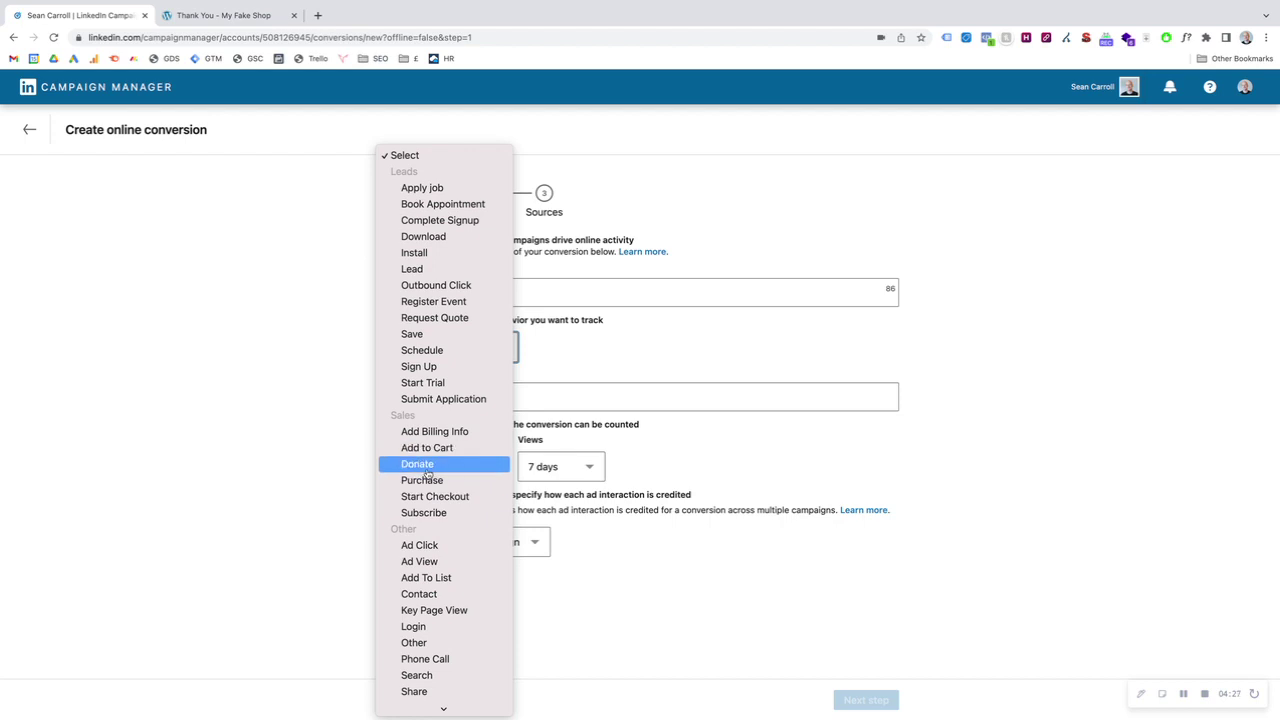
{"action": "left_click", "coordinate": [429, 270]}
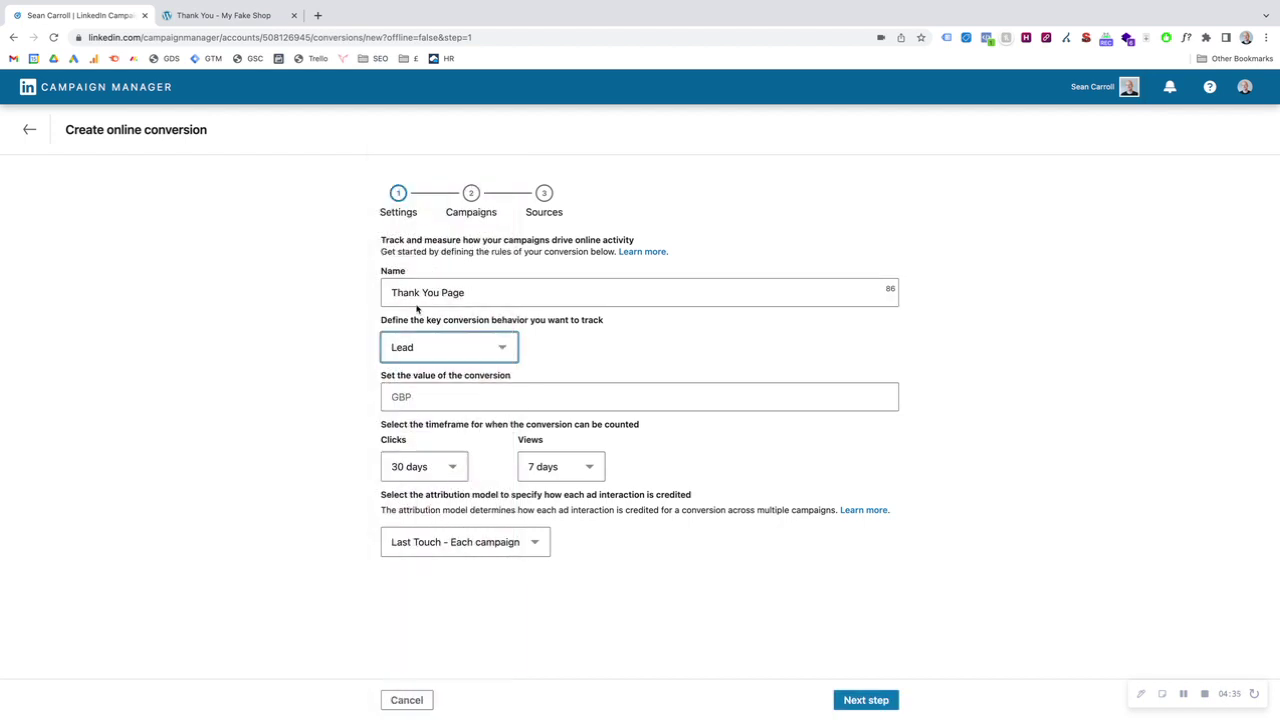
{"action": "left_click", "coordinate": [440, 293]}
{"action": "left_click_drag", "start_coordinate": [390, 293], "coordinate": [468, 294]}
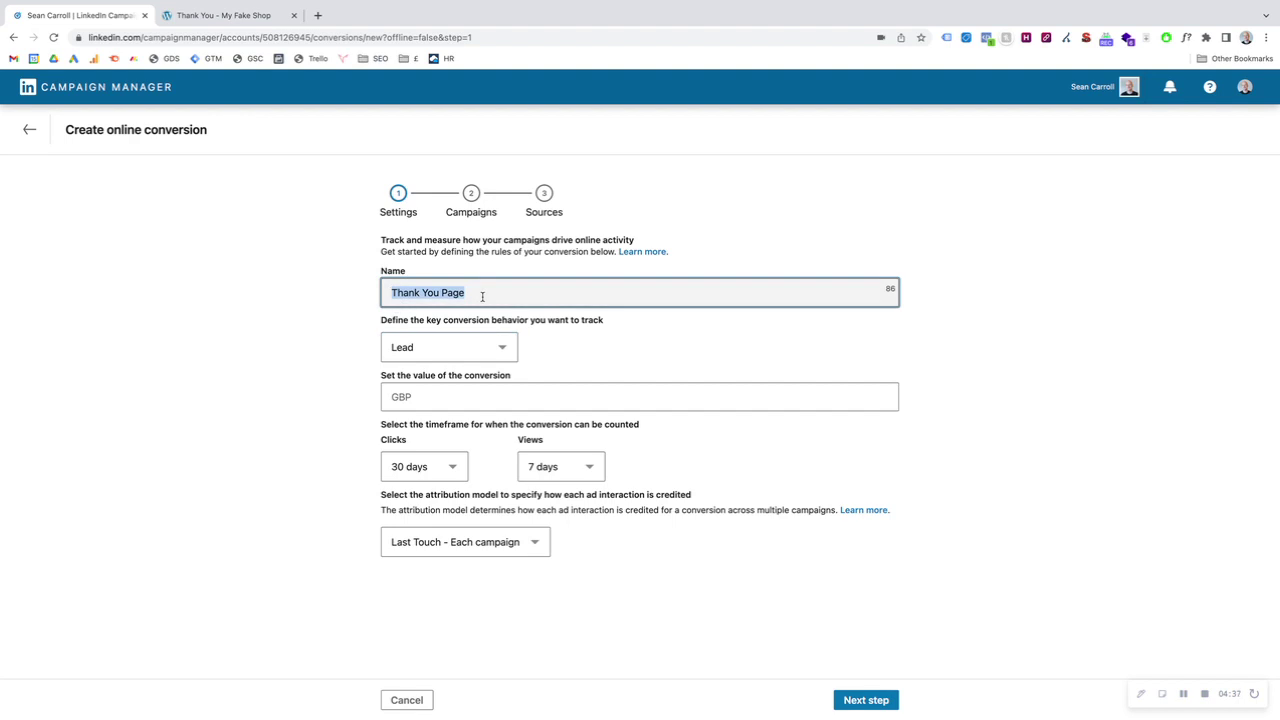
{"action": "left_click", "coordinate": [558, 366]}
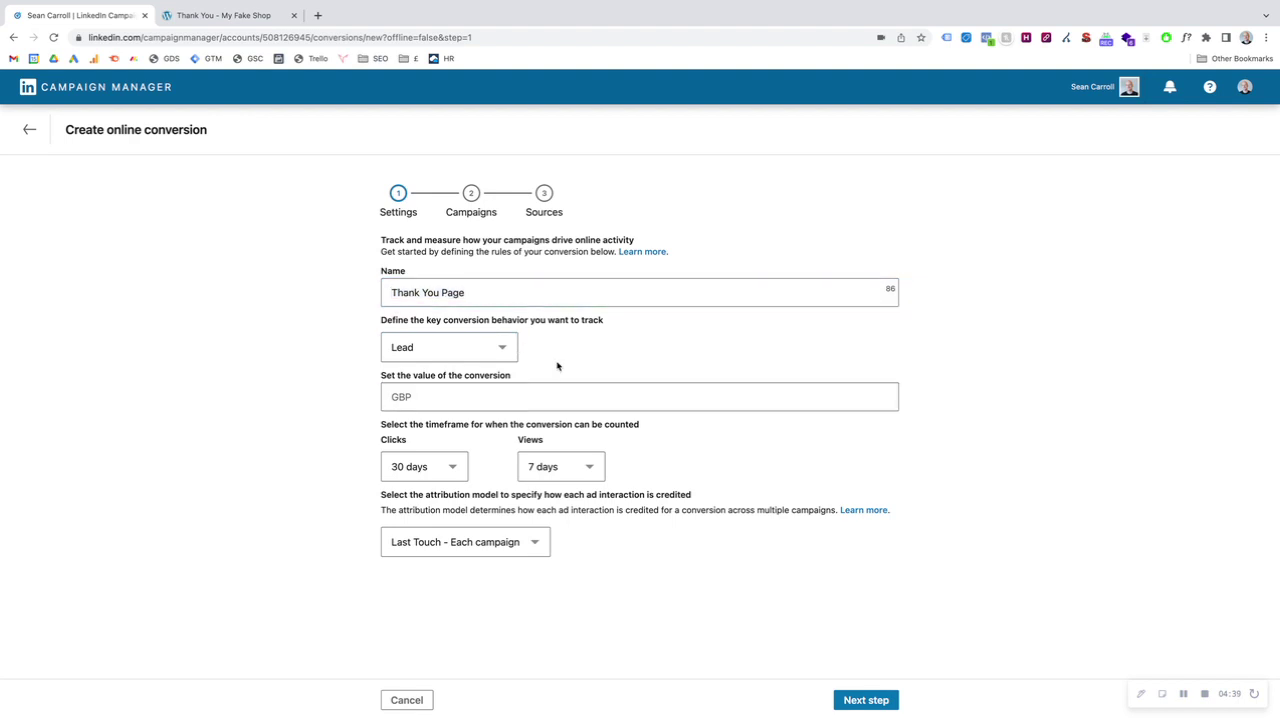
- Switch to the My Fake Shop website and examine the product prices on its Shop page
{"action": "left_click", "coordinate": [423, 398]}
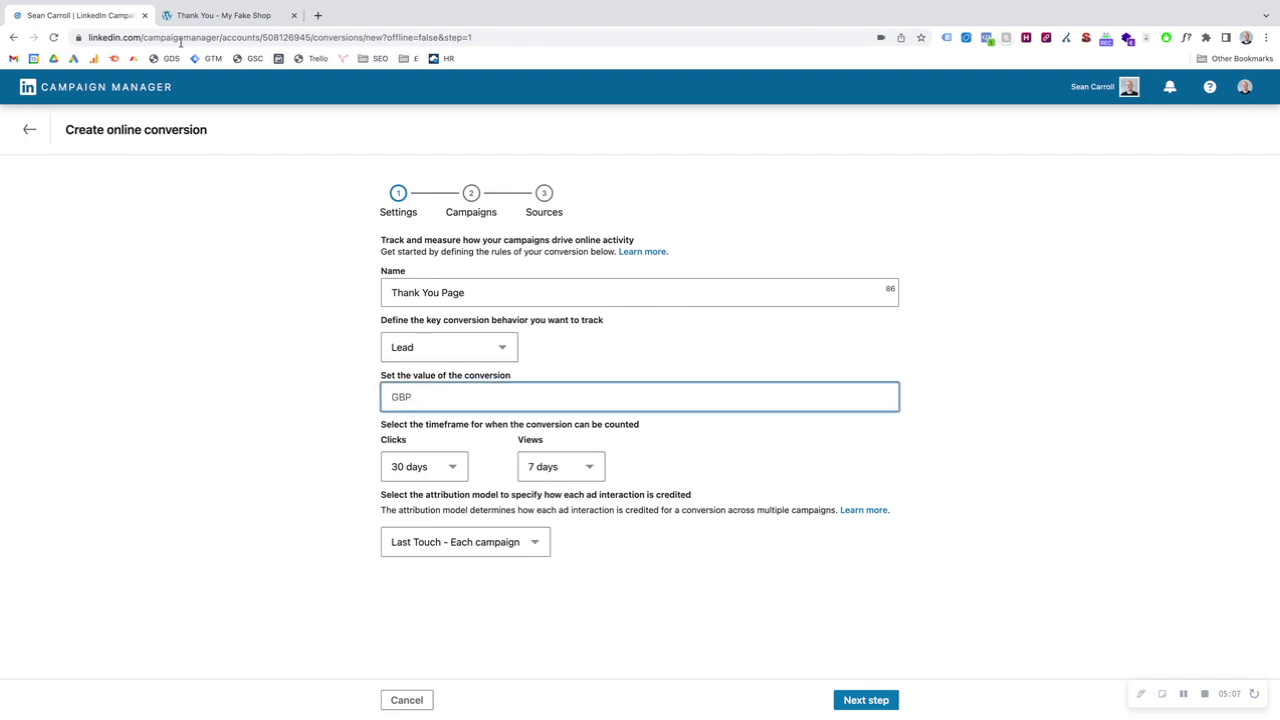
{"action": "left_click", "coordinate": [204, 16]}
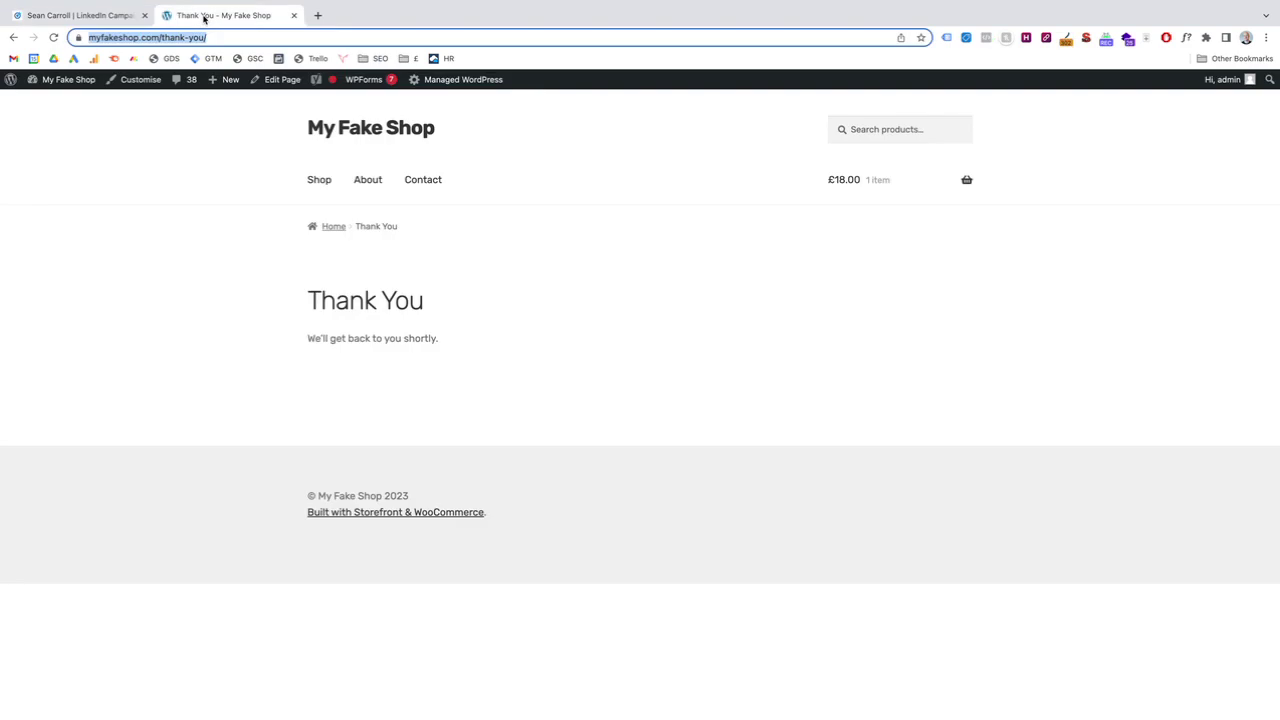
{"action": "left_click", "coordinate": [317, 183]}
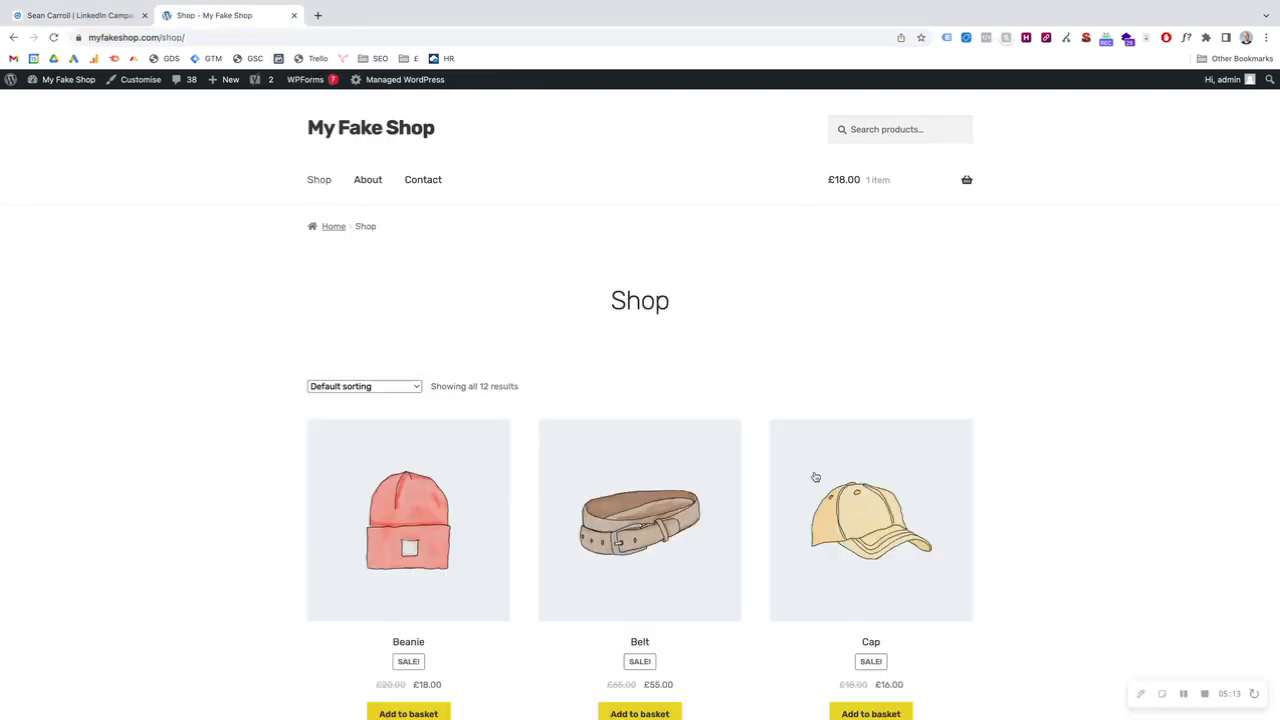
{"action": "scroll", "coordinate": [700, 486], "scroll_direction": "down", "scroll_amount": 3}
{"action": "scroll", "coordinate": [743, 497], "scroll_direction": "up", "scroll_amount": 2}
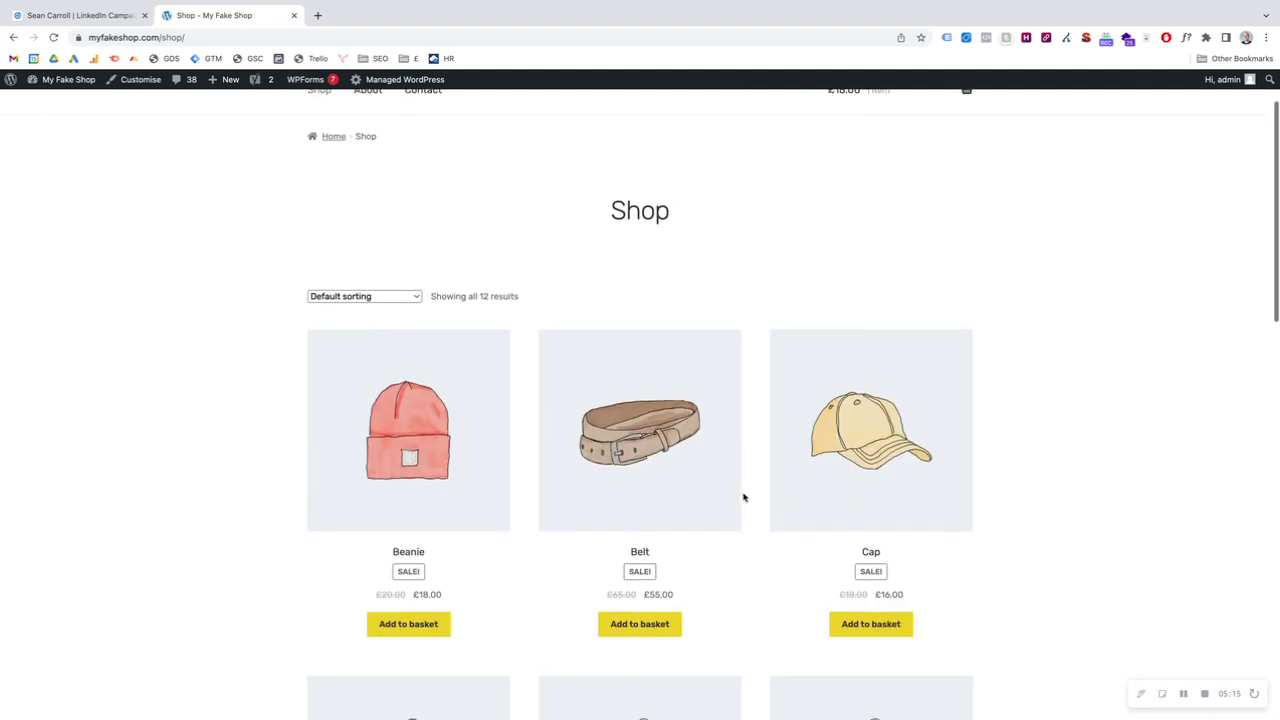
{"action": "scroll", "coordinate": [911, 486], "scroll_direction": "up", "scroll_amount": 1}
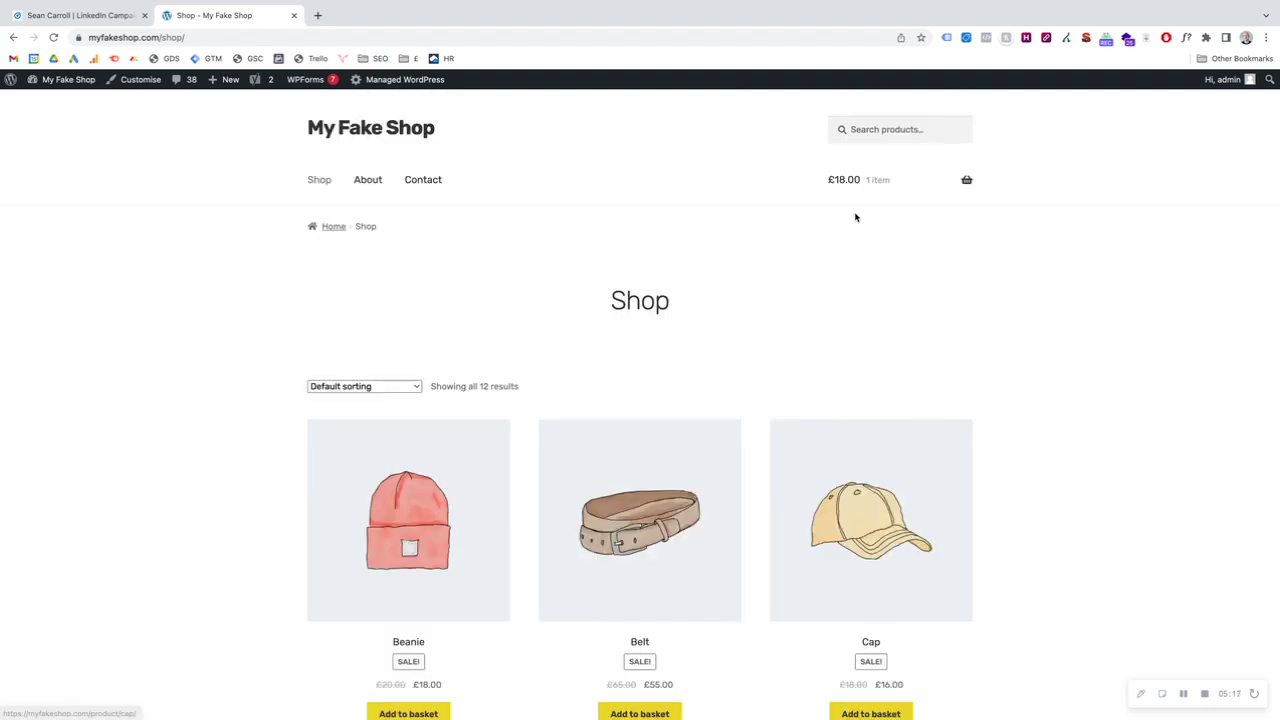
{"action": "scroll", "coordinate": [737, 403], "scroll_direction": "down", "scroll_amount": 1}
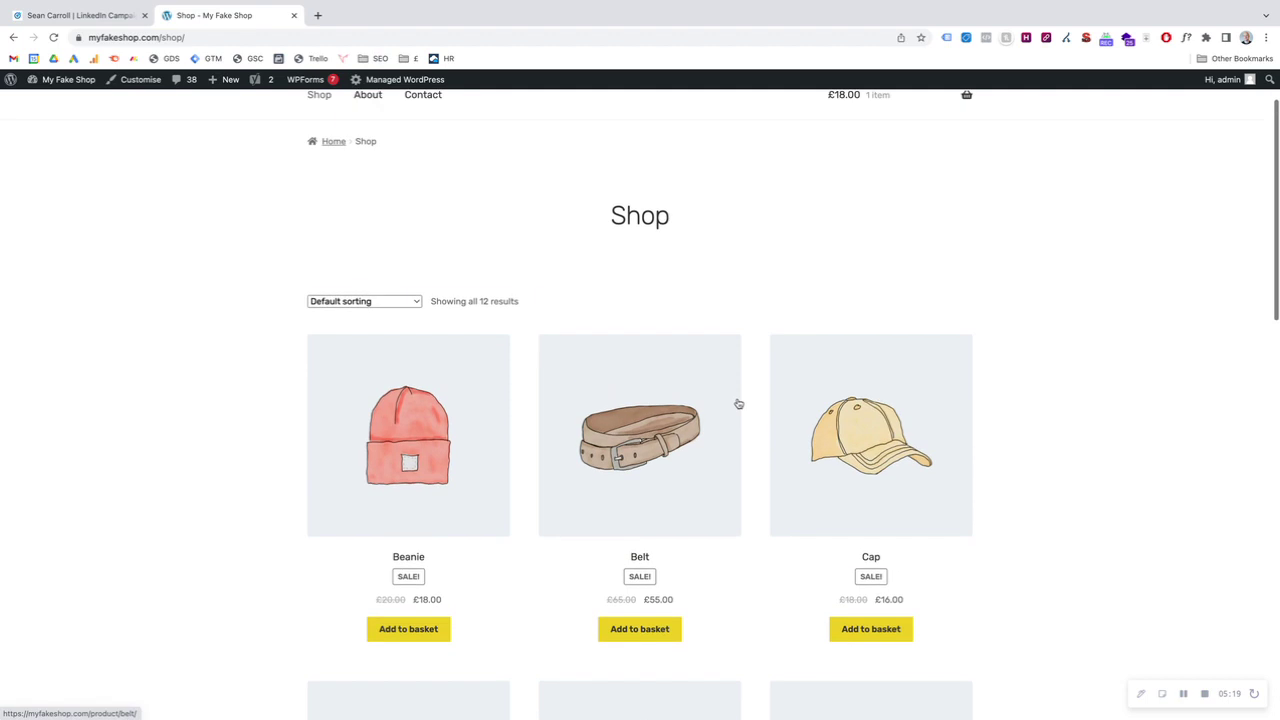
{"action": "scroll", "coordinate": [738, 403], "scroll_direction": "up", "scroll_amount": 1}
{"action": "scroll", "coordinate": [738, 403], "scroll_direction": "down", "scroll_amount": 2}
{"action": "scroll", "coordinate": [738, 403], "scroll_direction": "down", "scroll_amount": 1}
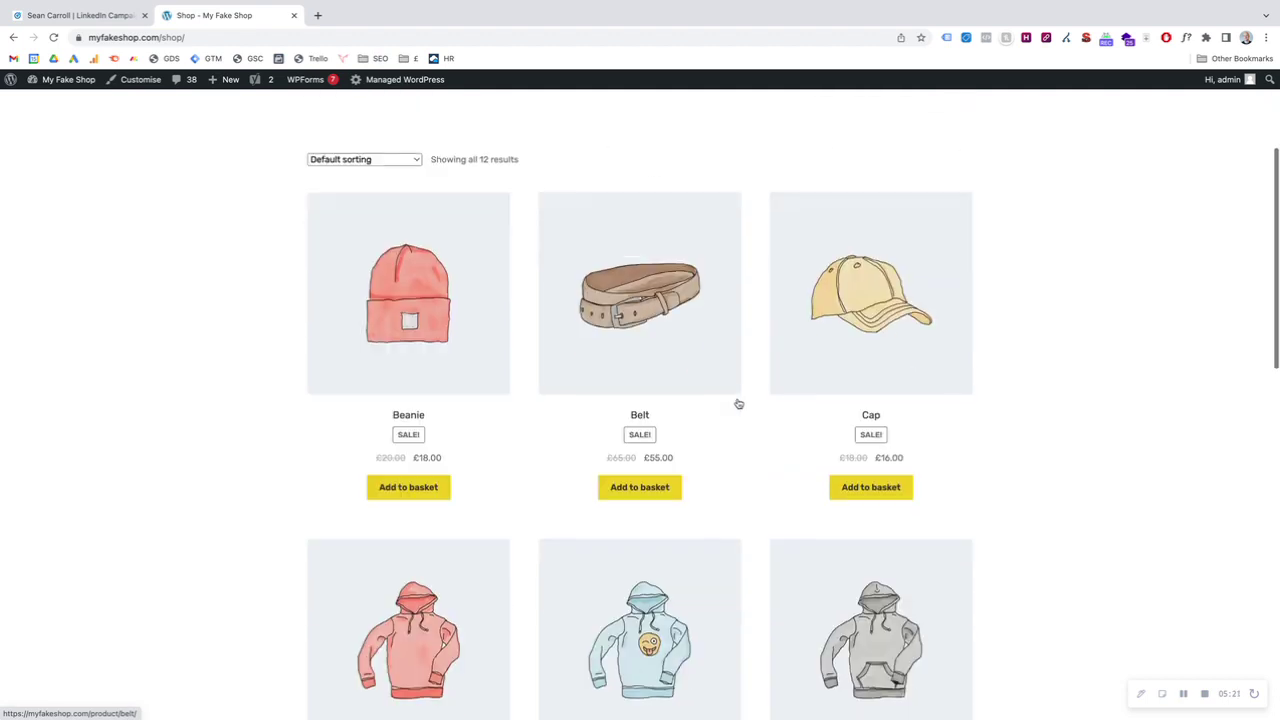
{"action": "scroll", "coordinate": [738, 403], "scroll_direction": "up", "scroll_amount": 3}
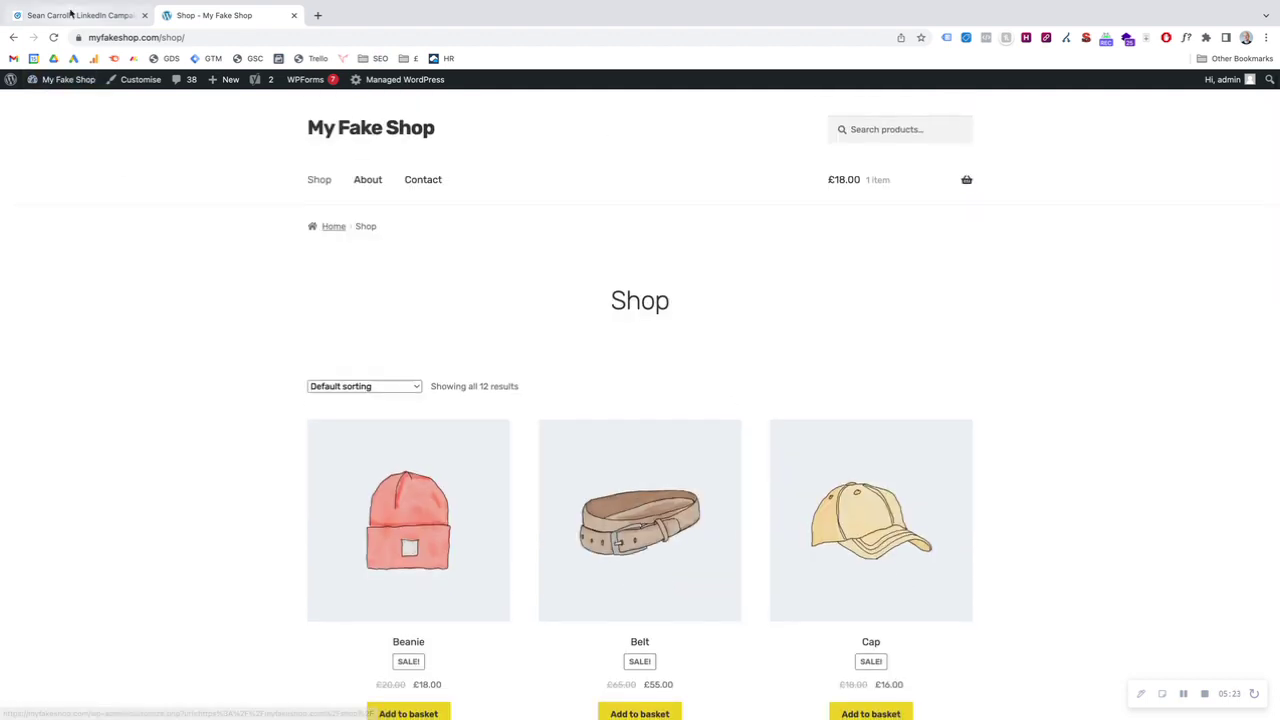
- Return to LinkedIn Campaign Manager and try a conversion value of 10 GBP
{"action": "left_click", "coordinate": [72, 15]}
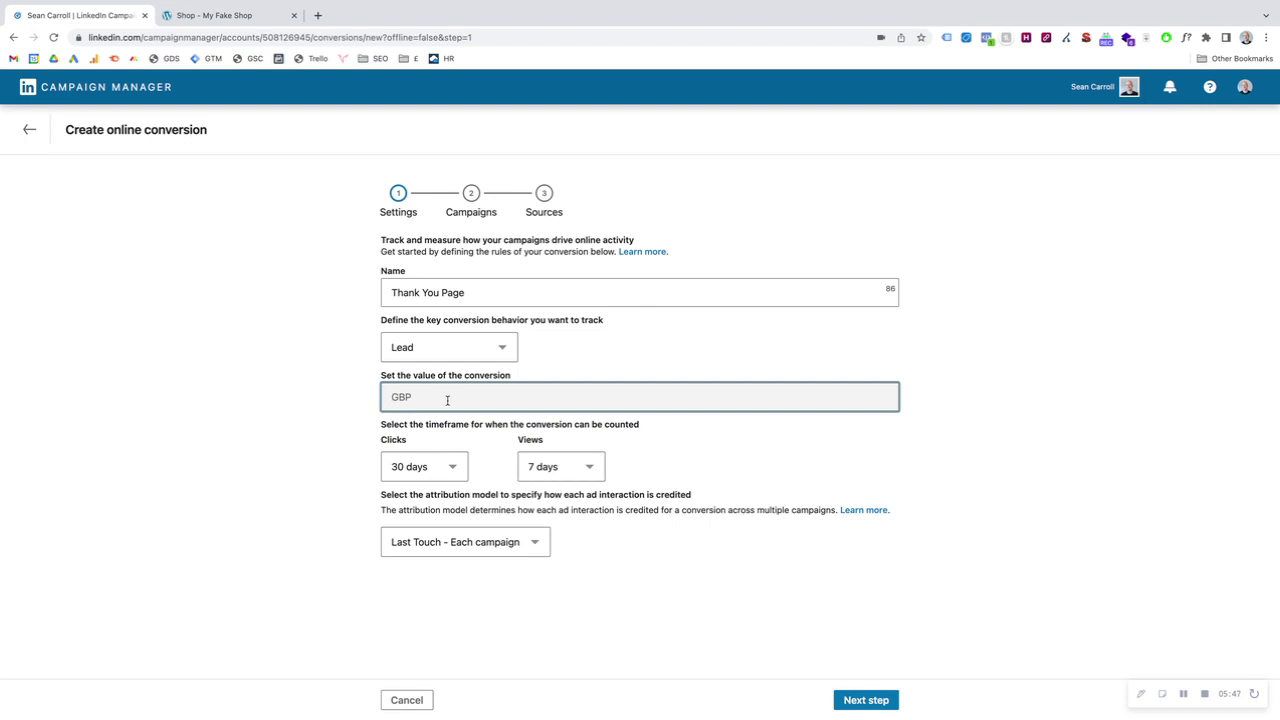
{"action": "type", "text": "10"}
{"action": "left_click", "coordinate": [382, 424]}
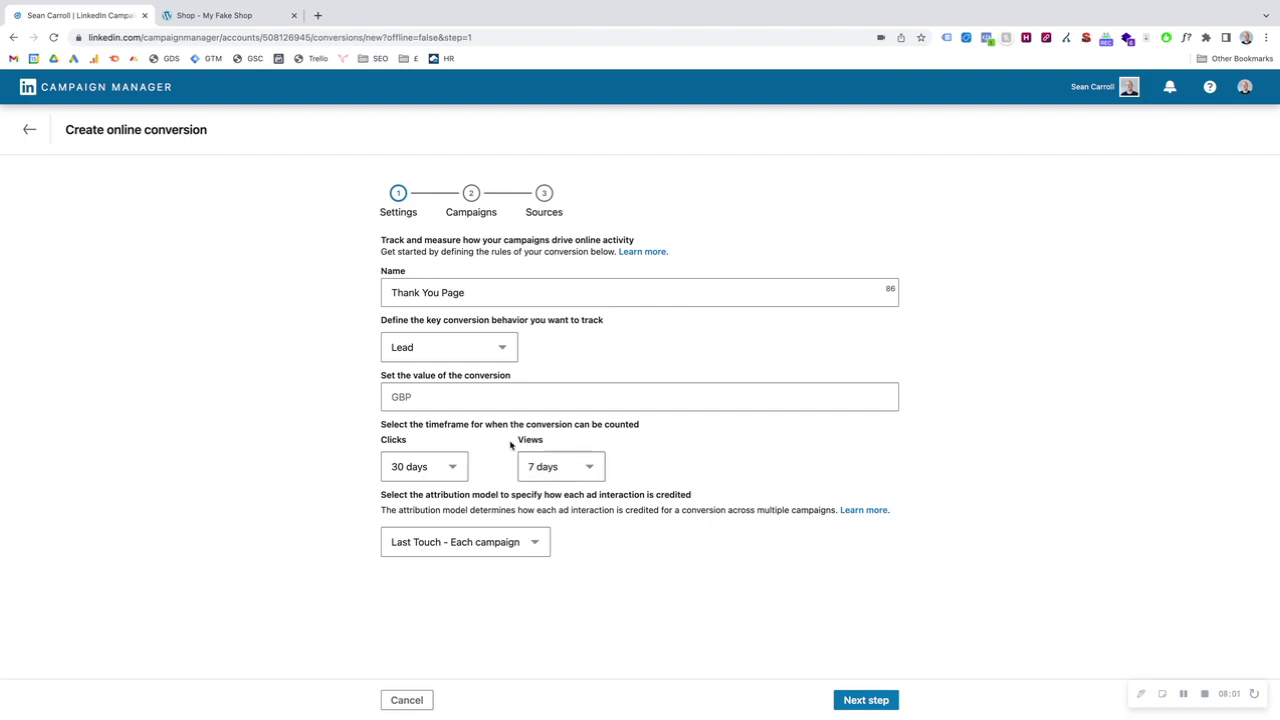
- Set the conversion timeframe to 90 days for both clicks and views
{"action": "left_click", "coordinate": [453, 469]}
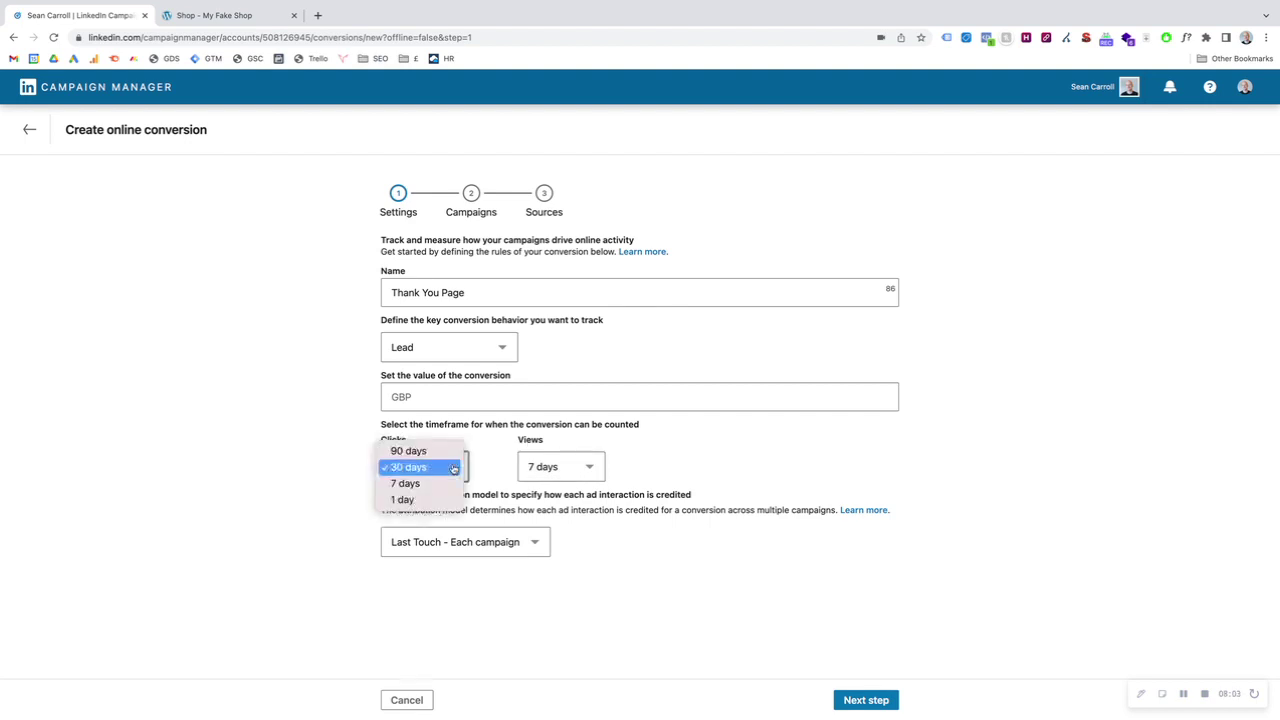
{"action": "left_click", "coordinate": [412, 451]}
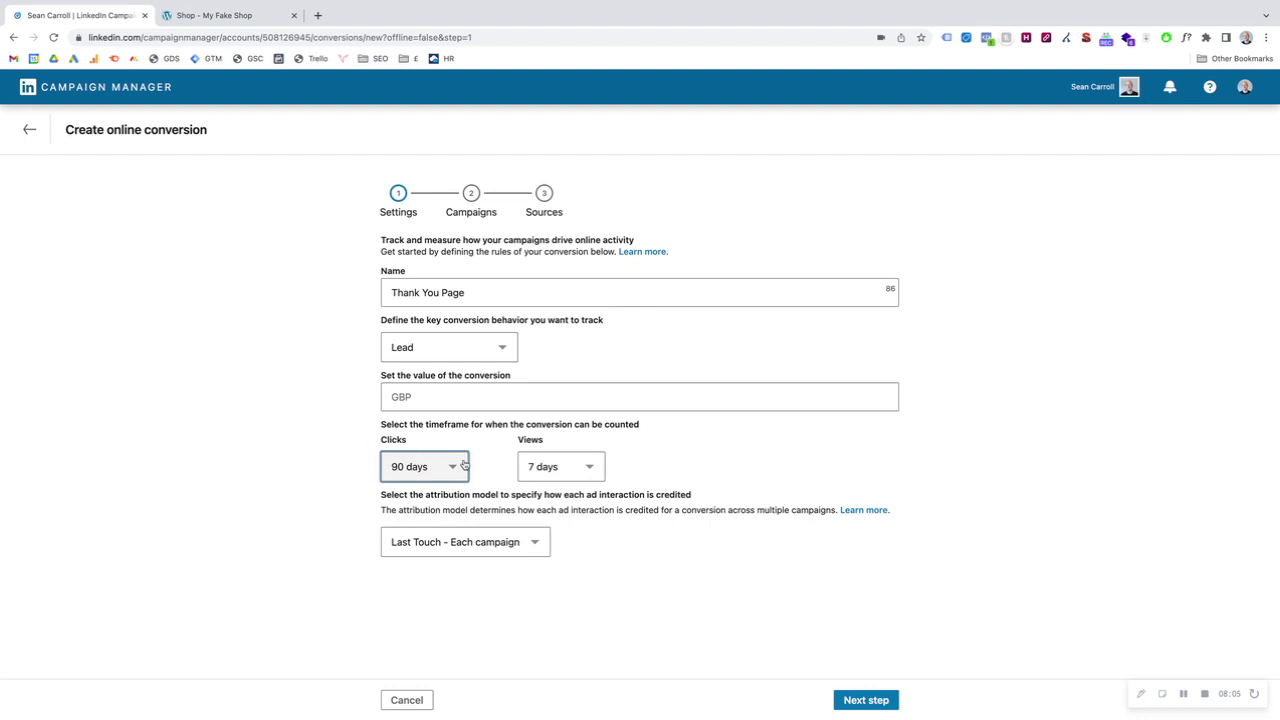
{"action": "left_click", "coordinate": [542, 470]}
{"action": "left_click", "coordinate": [545, 435]}
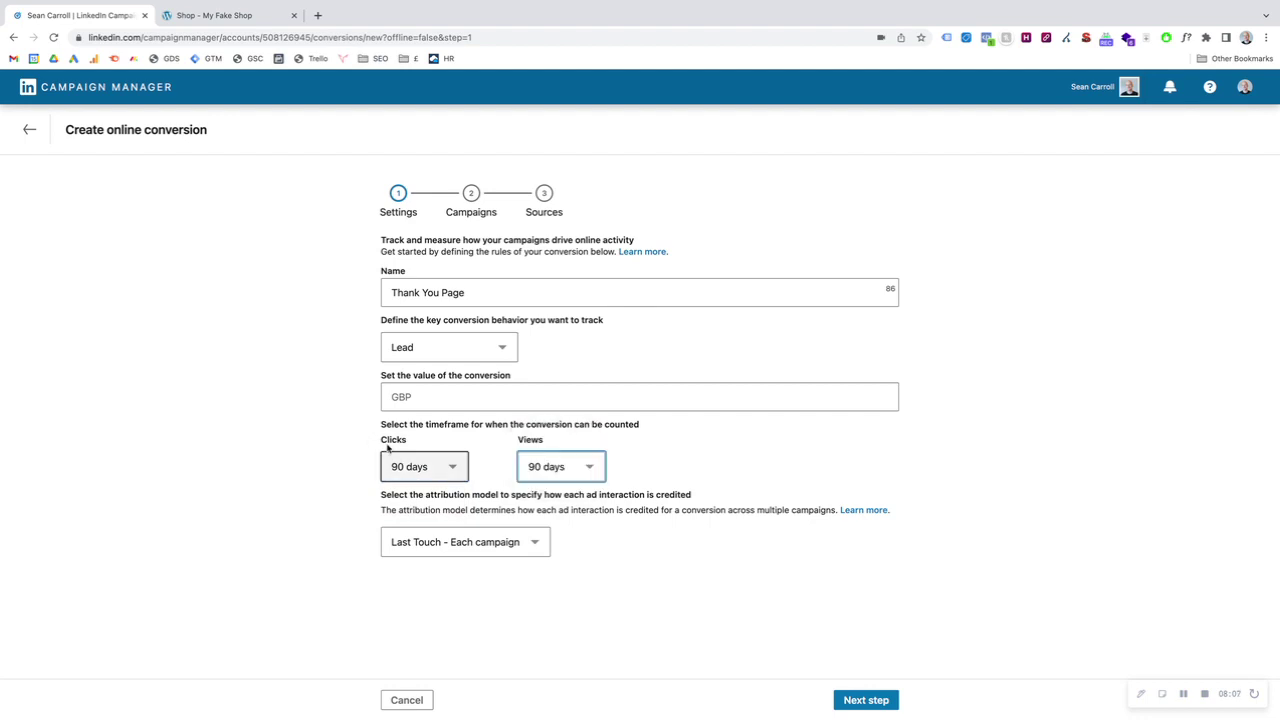
- Try a conversion timeframe of 30 days for clicks and 7 days for views
{"action": "left_click", "coordinate": [498, 466]}
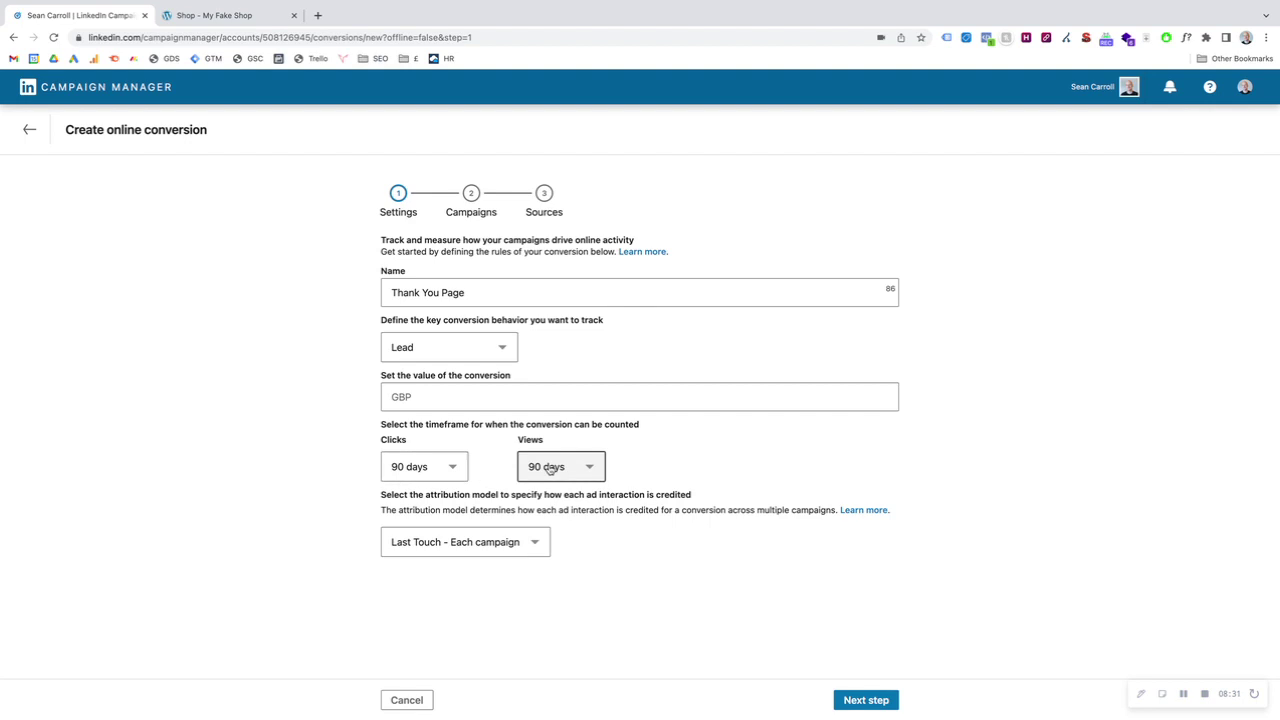
{"action": "left_click", "coordinate": [453, 468]}
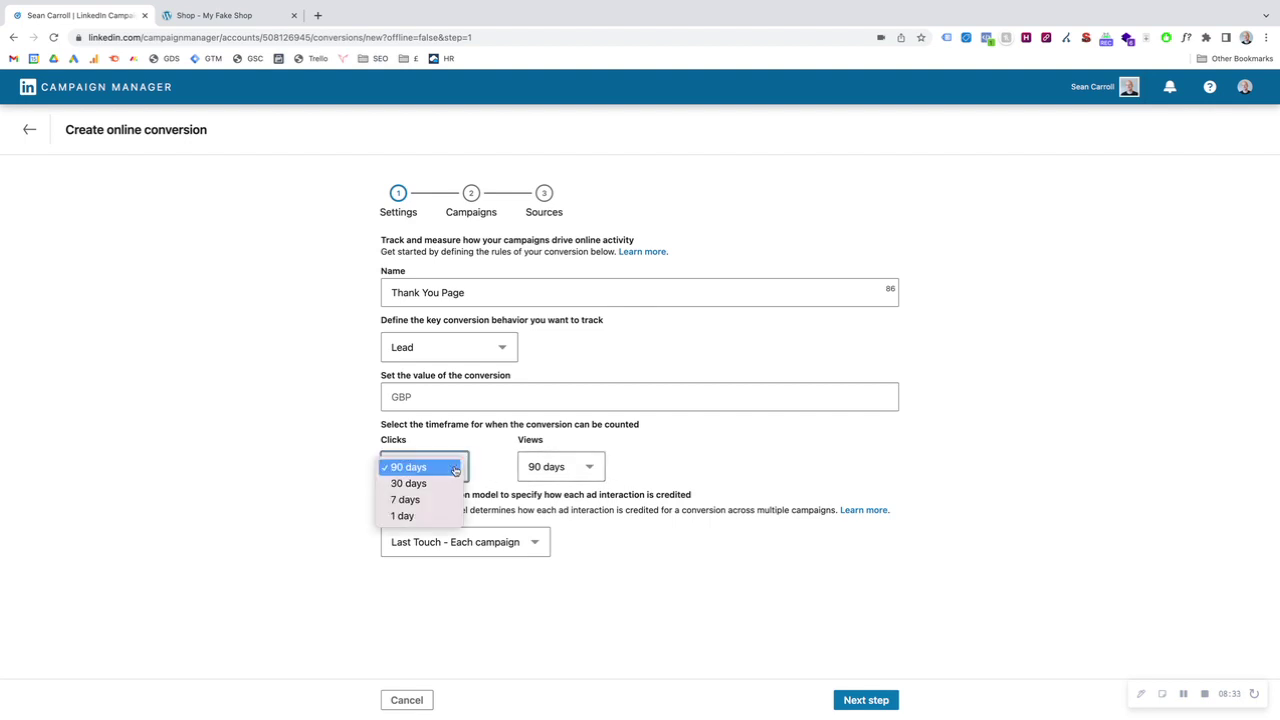
{"action": "left_click", "coordinate": [406, 484]}
{"action": "left_click", "coordinate": [560, 467]}
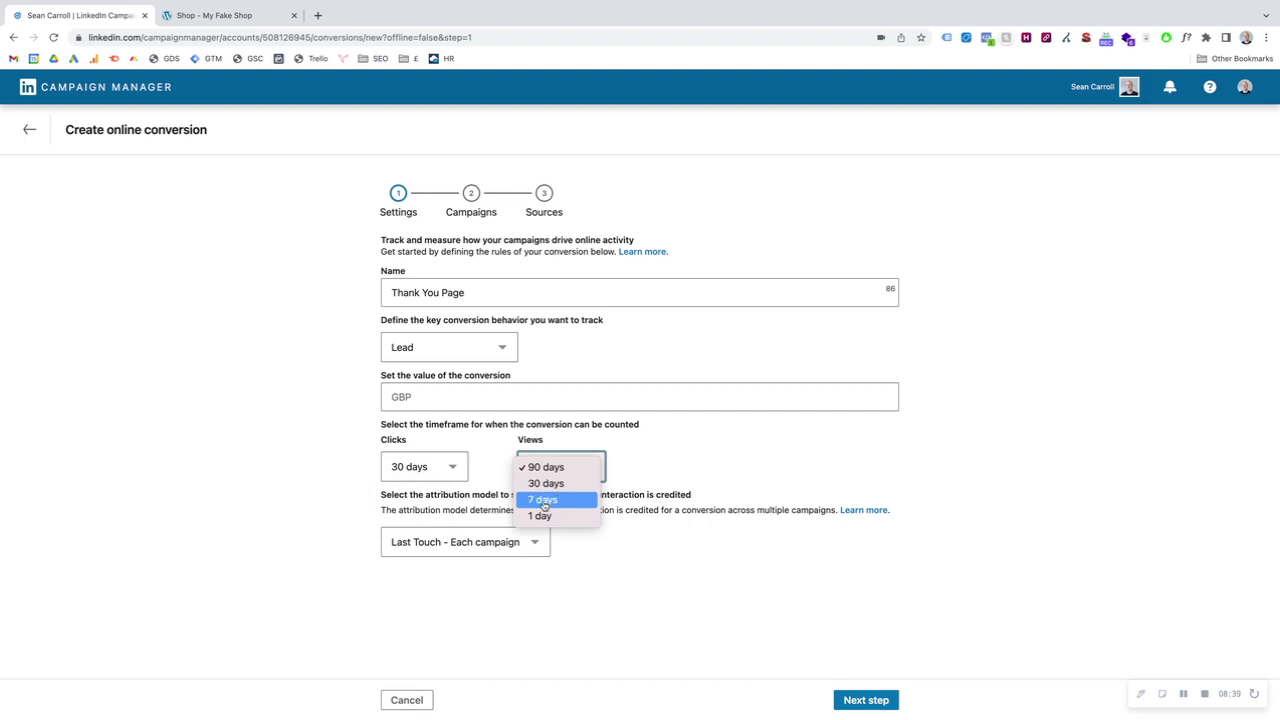
{"action": "left_click", "coordinate": [544, 501]}
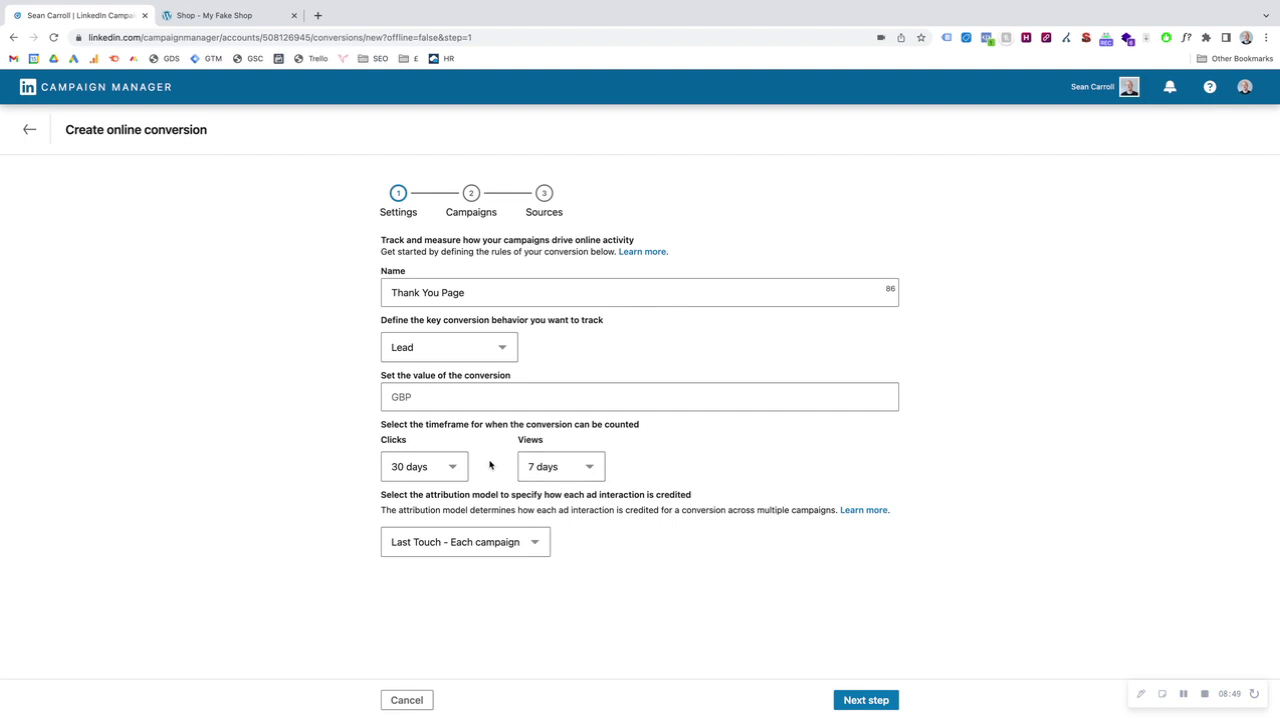
- Return the conversion timeframe to 90 days for both clicks and views
{"action": "left_click", "coordinate": [453, 468]}
{"action": "left_click", "coordinate": [493, 472]}
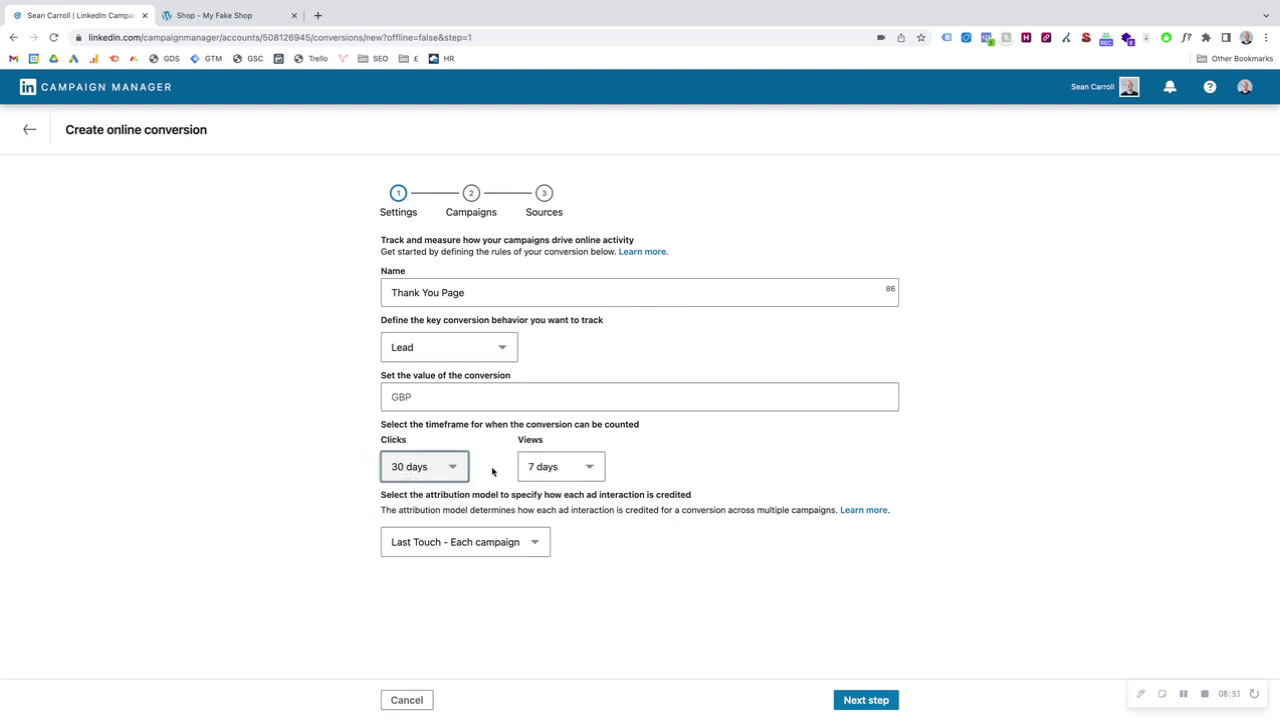
{"action": "left_click", "coordinate": [451, 470]}
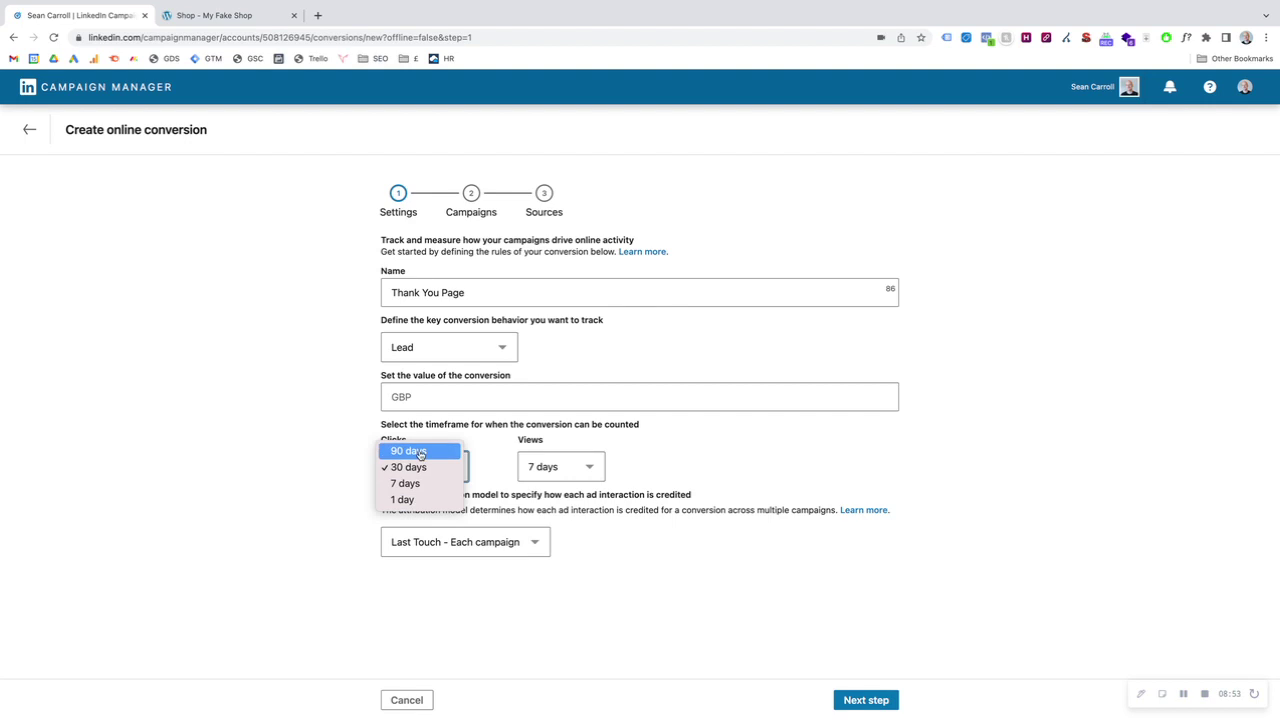
{"action": "left_click", "coordinate": [422, 453]}
{"action": "left_click", "coordinate": [560, 466]}
{"action": "left_click", "coordinate": [550, 439]}
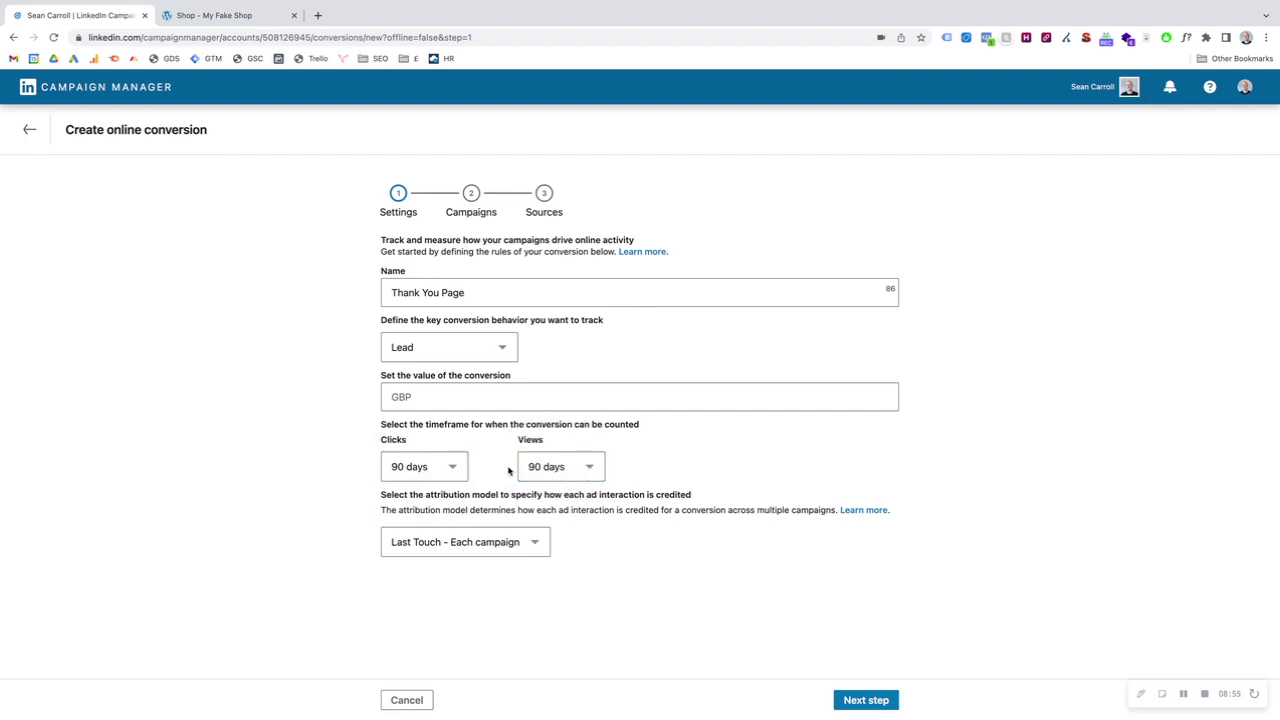
{"action": "left_click", "coordinate": [500, 472]}
- Set the conversion's click timeframe to 30 days and its view timeframe to 7 days
{"action": "left_click", "coordinate": [452, 467]}
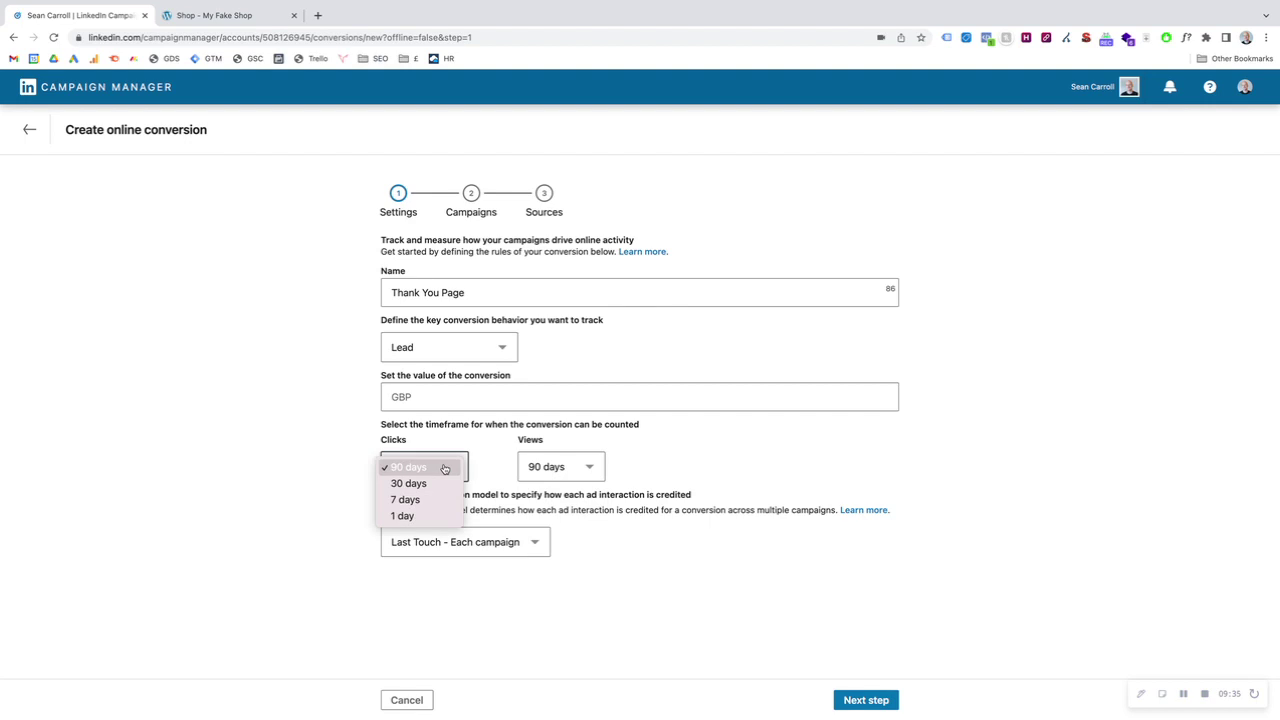
{"action": "left_click", "coordinate": [431, 487]}
{"action": "left_click", "coordinate": [548, 470]}
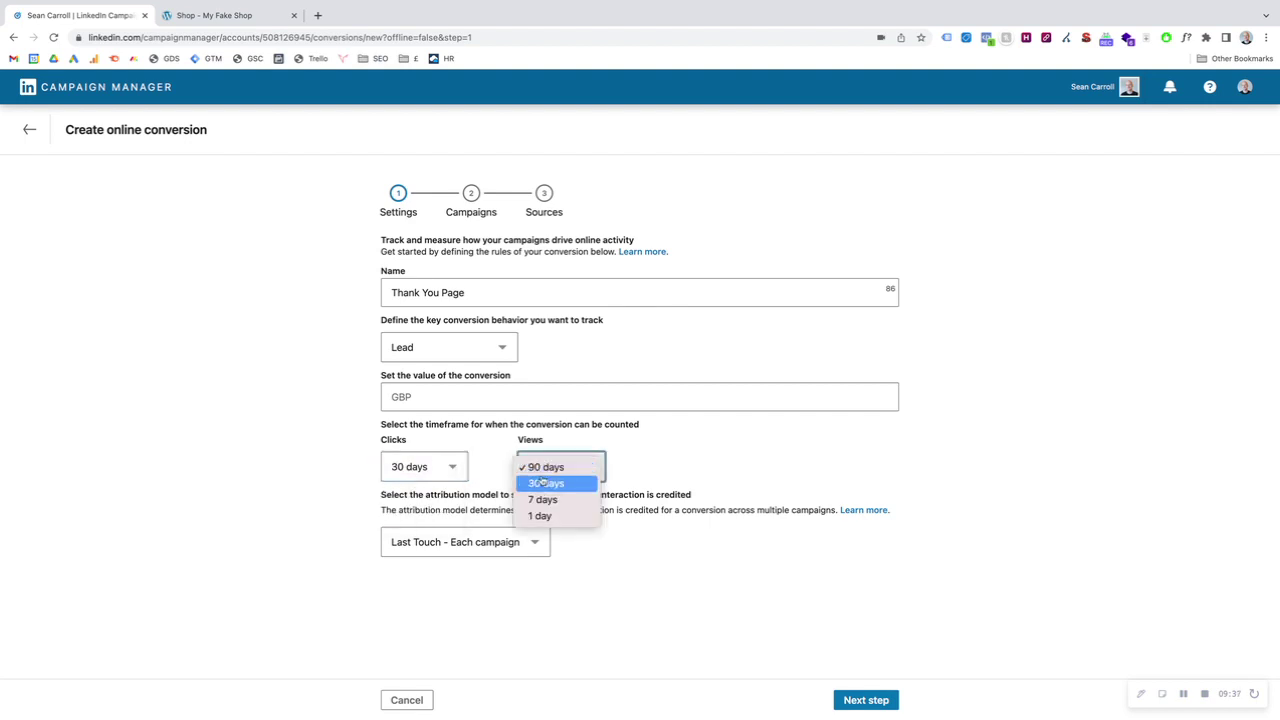
{"action": "left_click", "coordinate": [548, 500]}
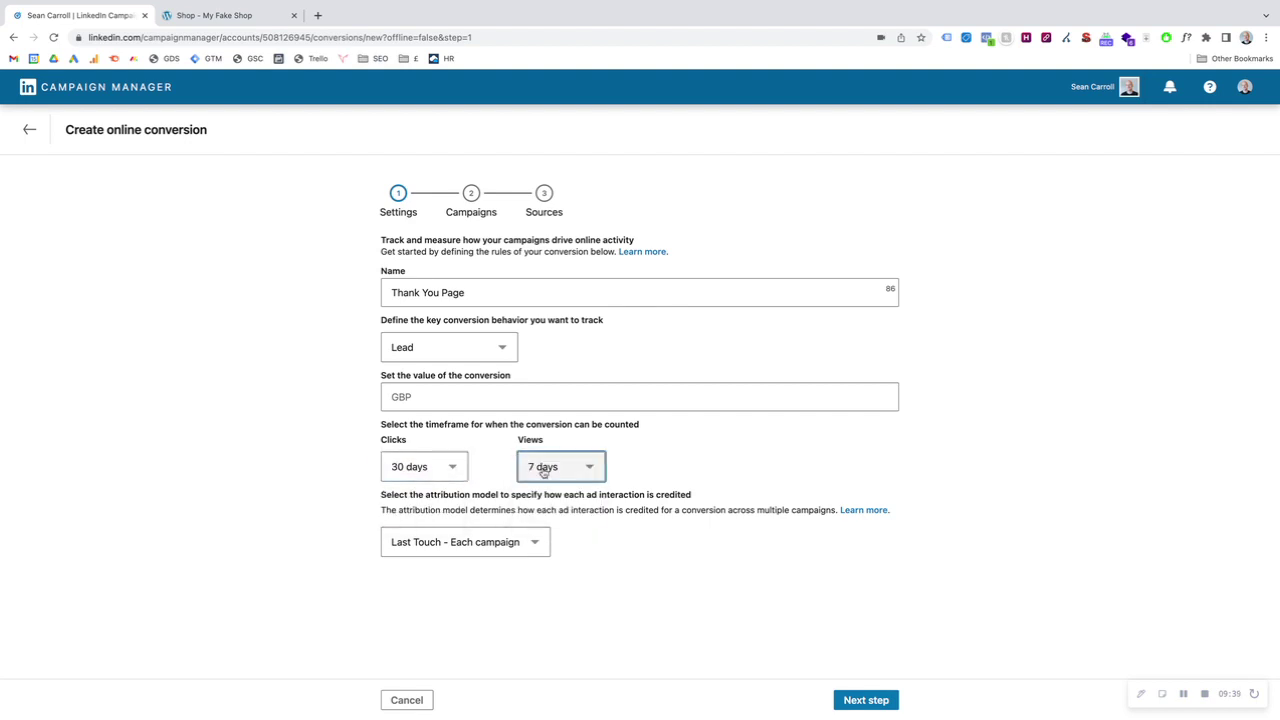
{"action": "left_click", "coordinate": [477, 467]}
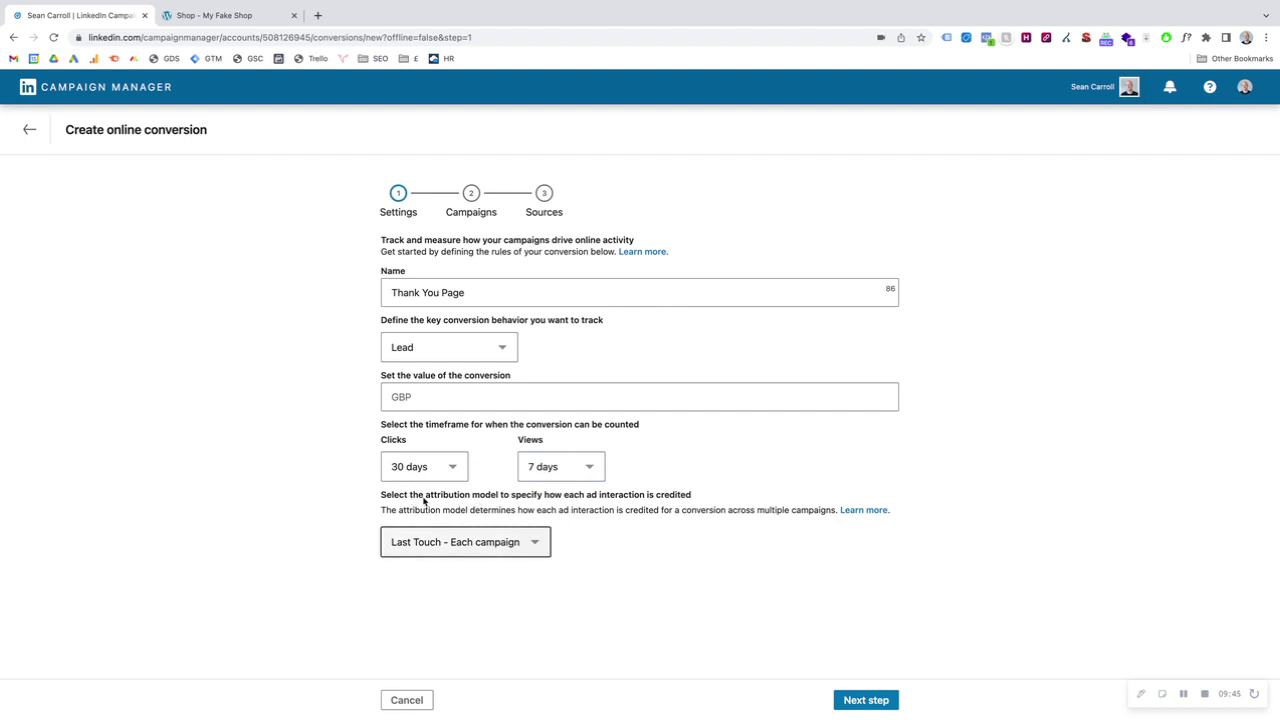
- Try the "Last Touch - Last campaign" attribution model and switch back to "Last Touch - Each campaign"
{"action": "left_click", "coordinate": [531, 544]}
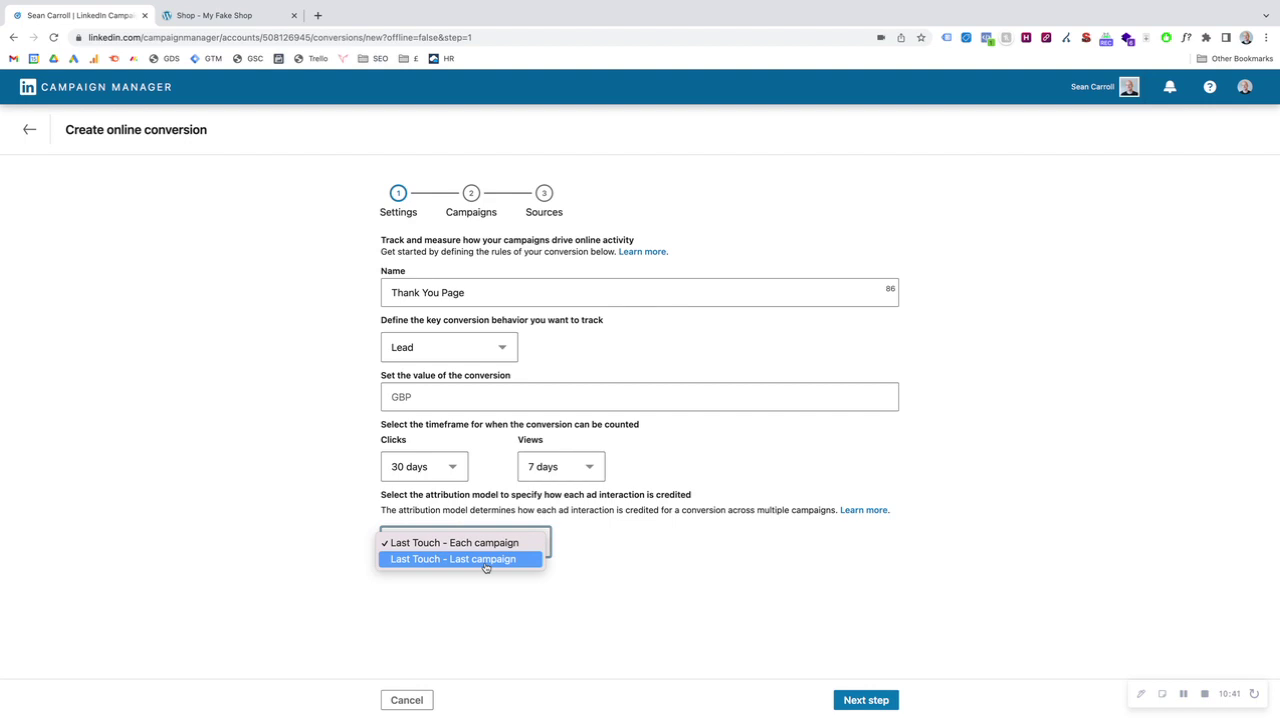
{"action": "left_click", "coordinate": [422, 559]}
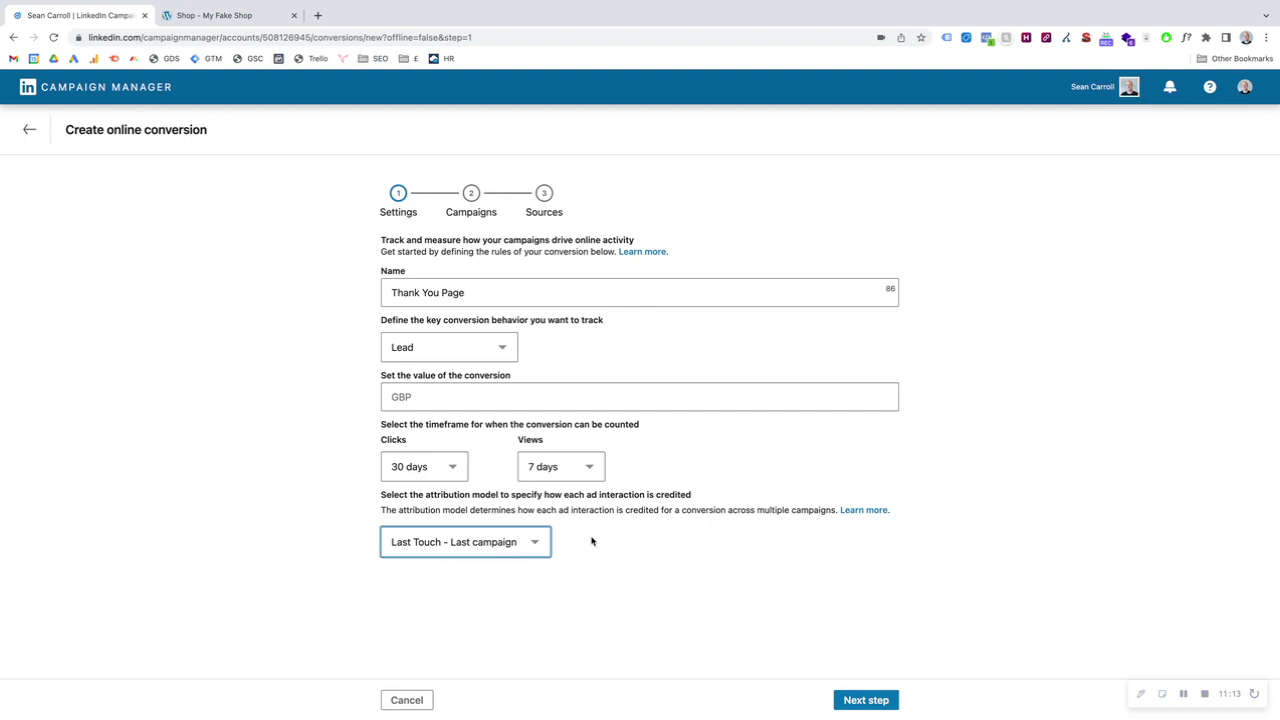
{"action": "left_click", "coordinate": [470, 545]}
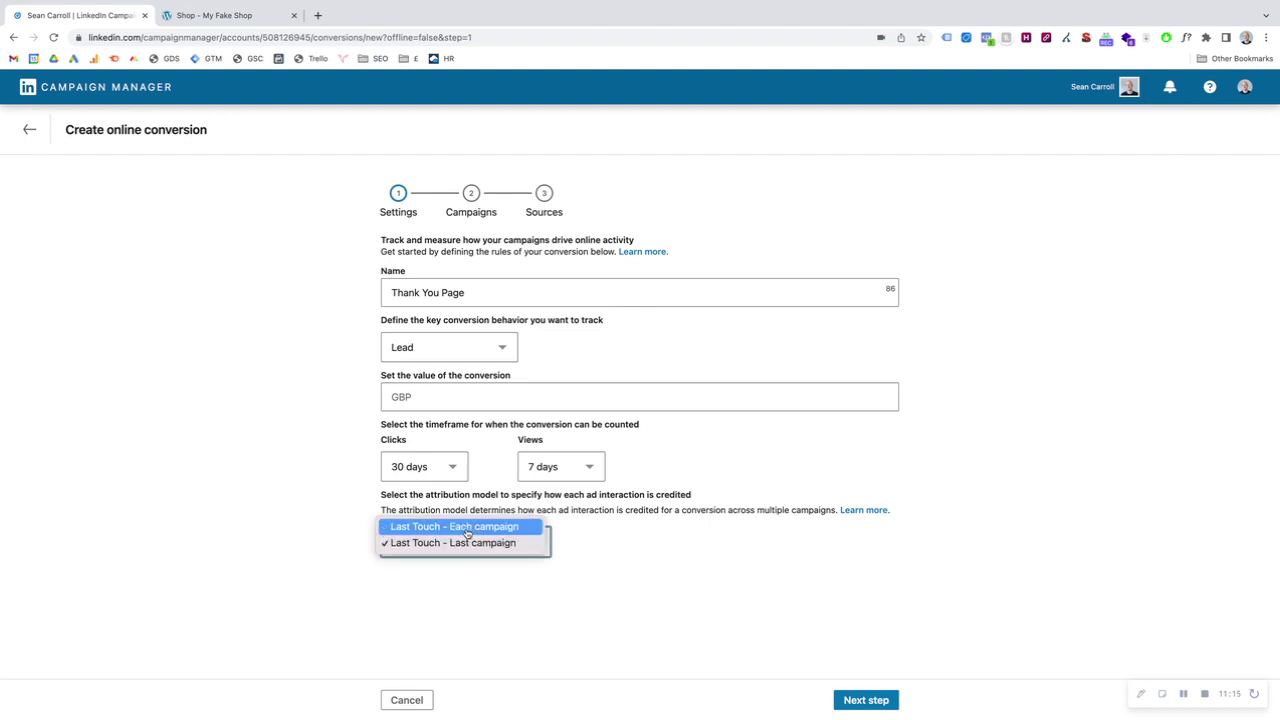
{"action": "left_click", "coordinate": [464, 528]}
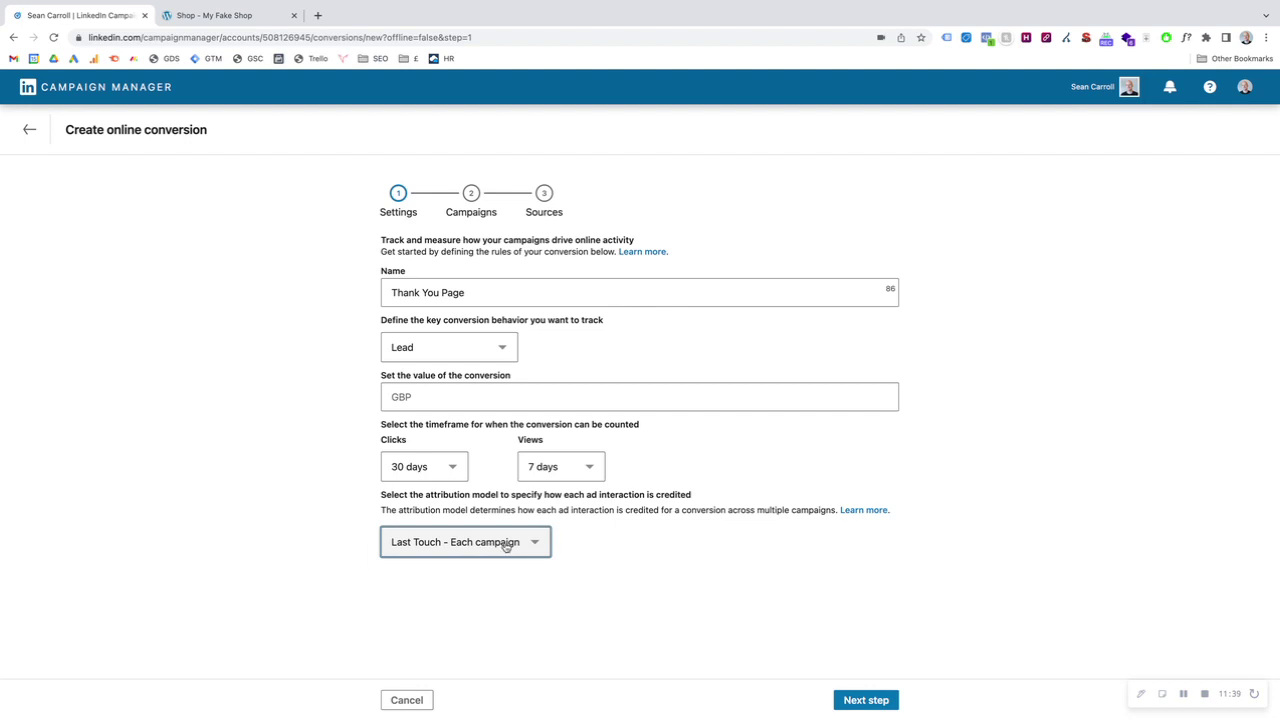
{"action": "left_click", "coordinate": [505, 543]}
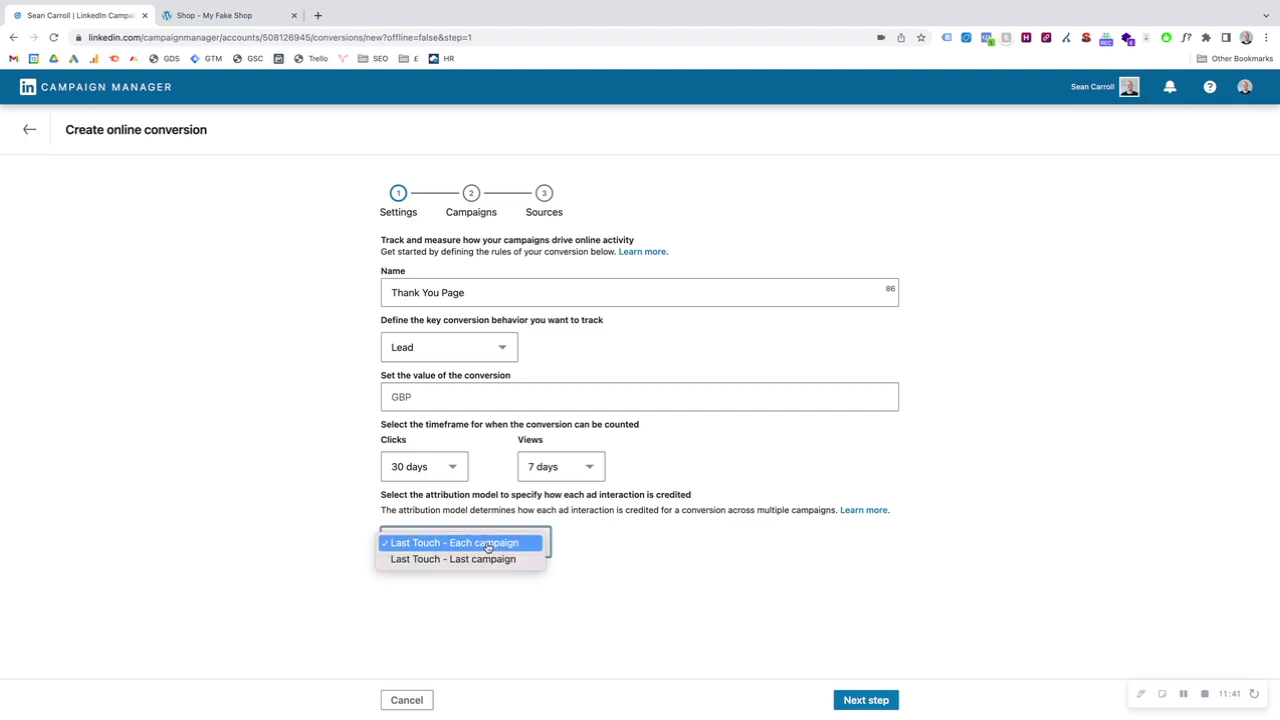
{"action": "left_click", "coordinate": [488, 545]}
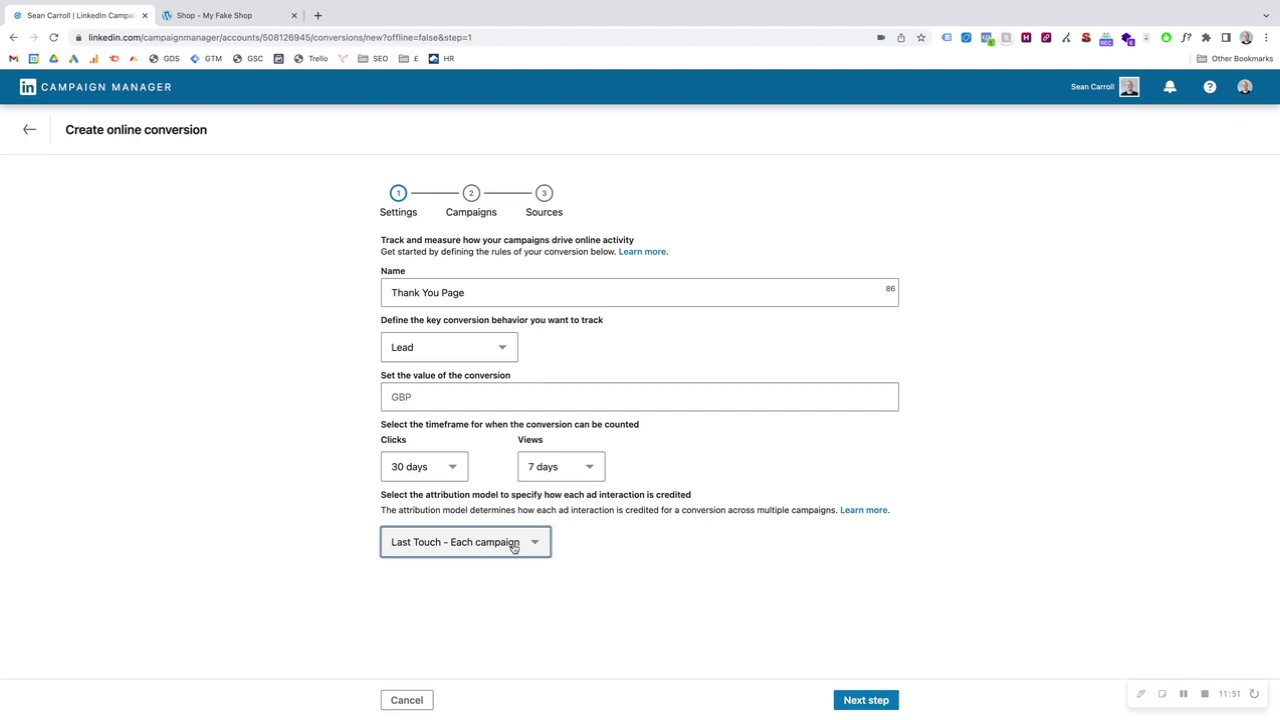
- Set the conversion's attribution model to "Last Touch - Last campaign"
{"action": "left_click", "coordinate": [513, 546]}
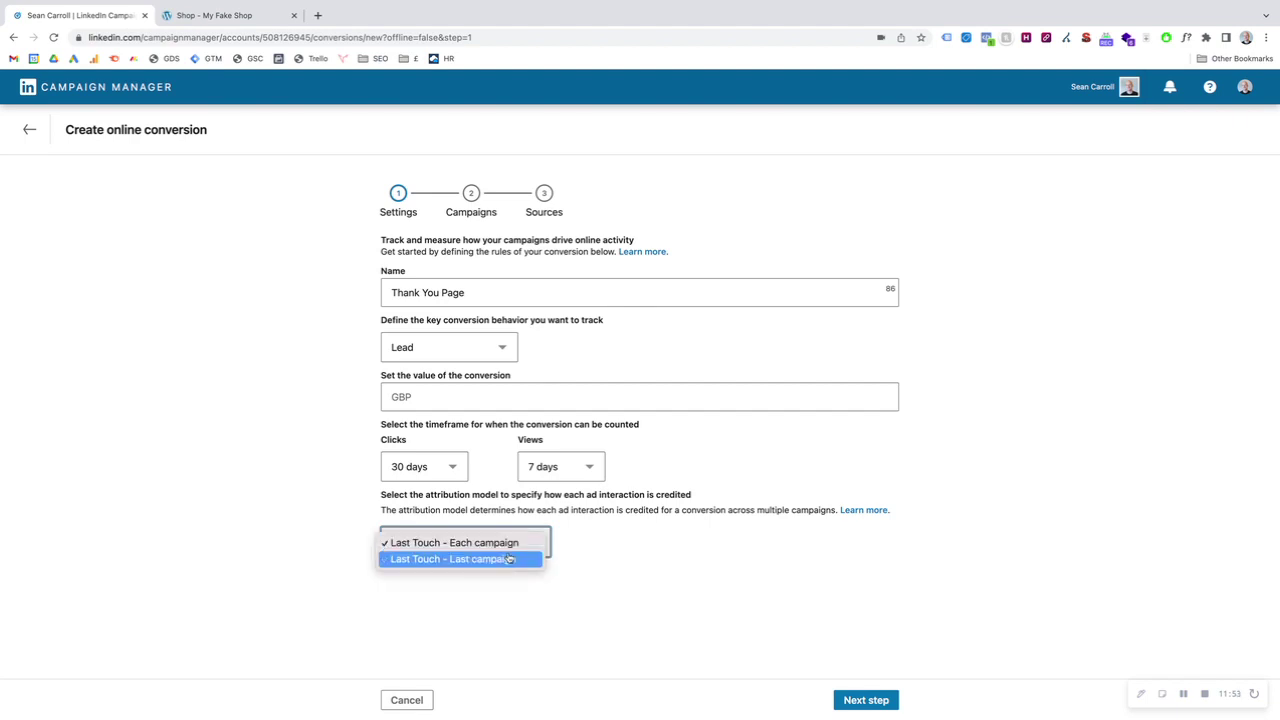
{"action": "left_click", "coordinate": [460, 557]}
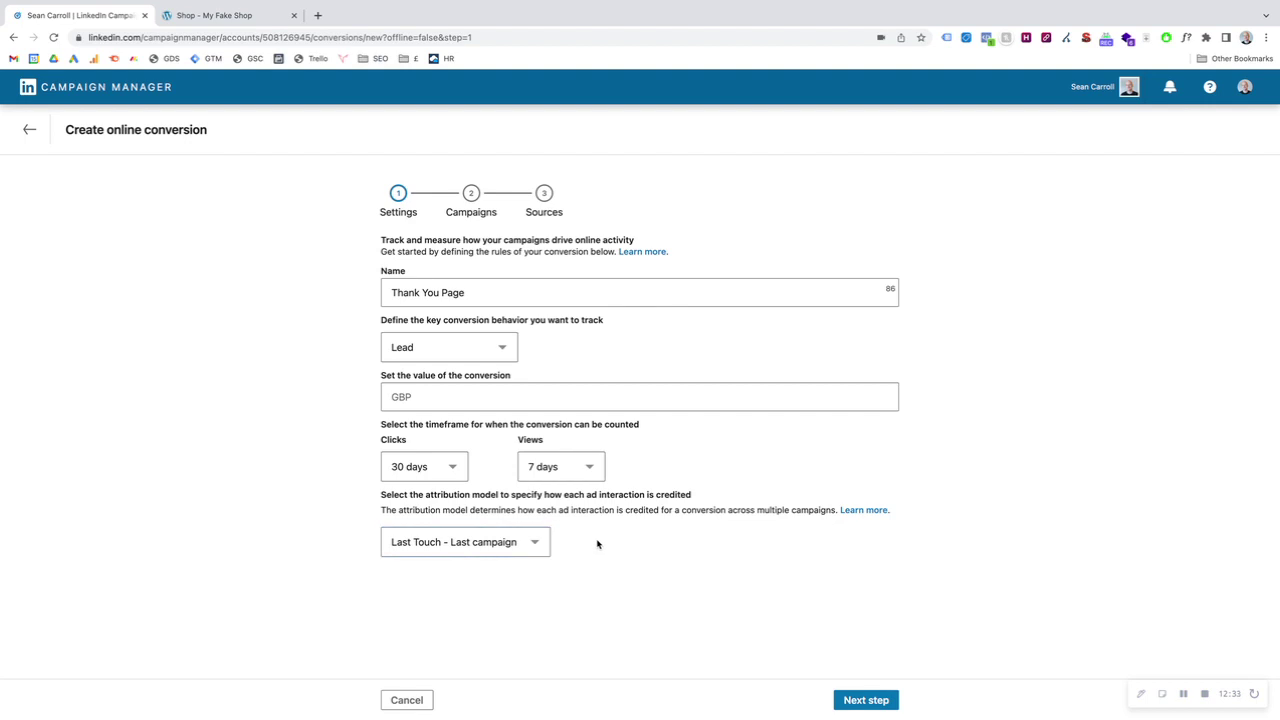
{"action": "left_click", "coordinate": [538, 543]}
{"action": "left_click", "coordinate": [471, 548]}
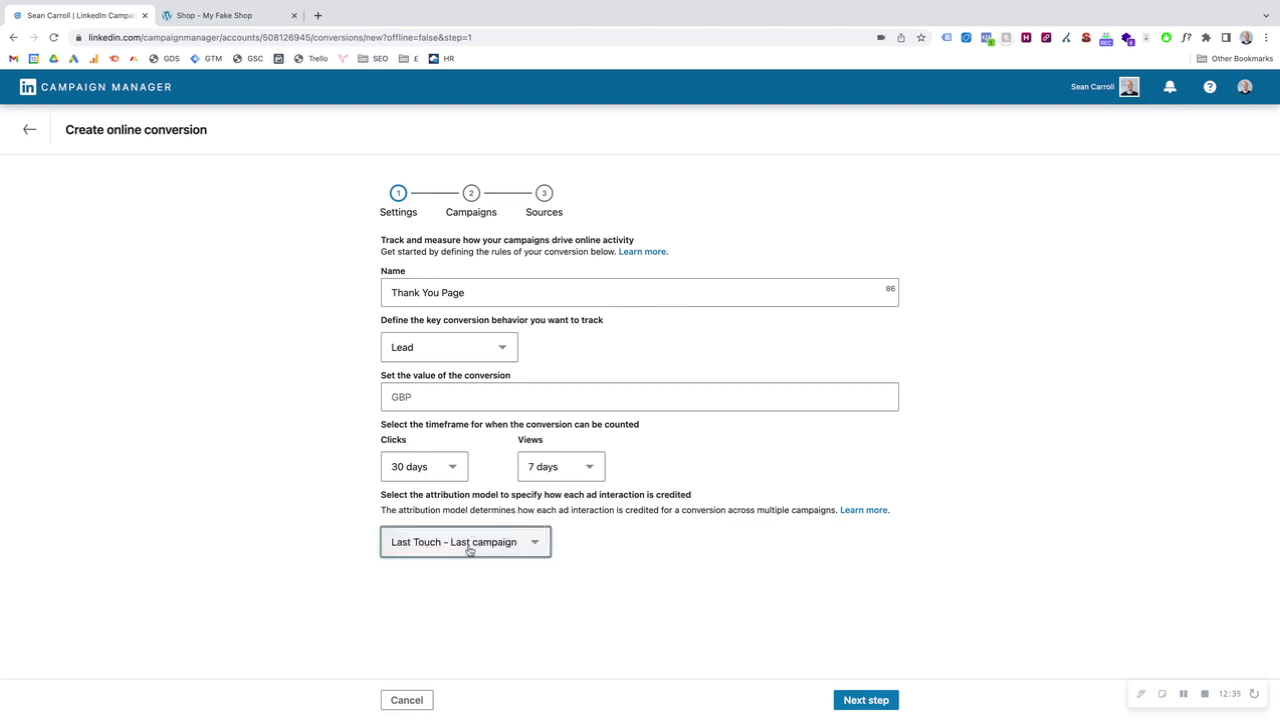
- Continue to the conversion's Sources without selecting campaigns and choose "starts with" as the page load URL match rule
{"action": "left_click", "coordinate": [866, 700]}
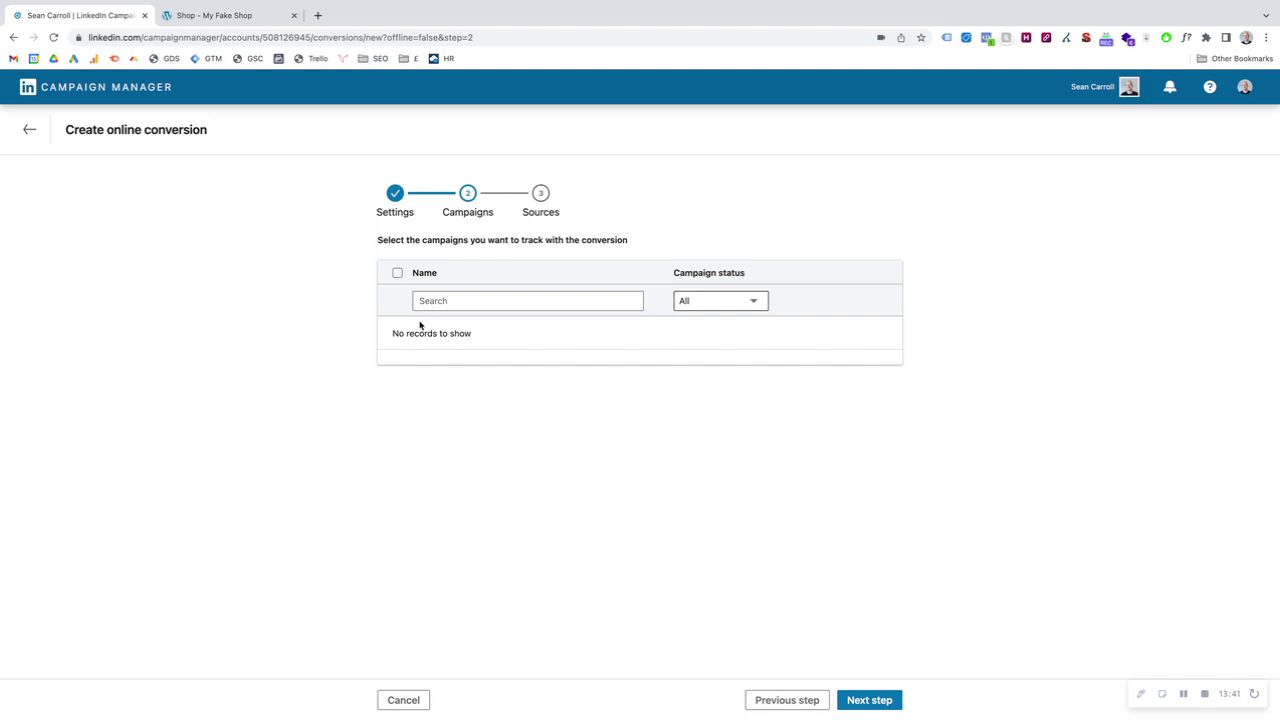
{"action": "left_click", "coordinate": [873, 705]}
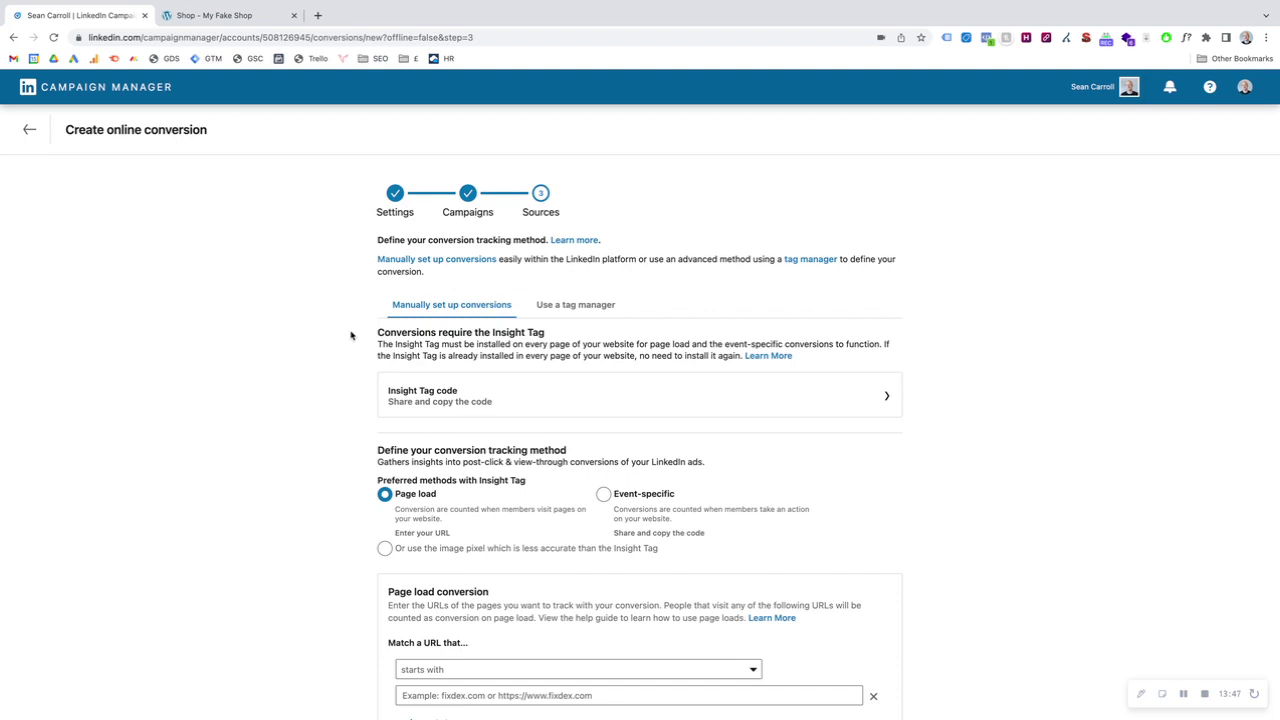
{"action": "scroll", "coordinate": [326, 323], "scroll_direction": "down", "scroll_amount": 2}
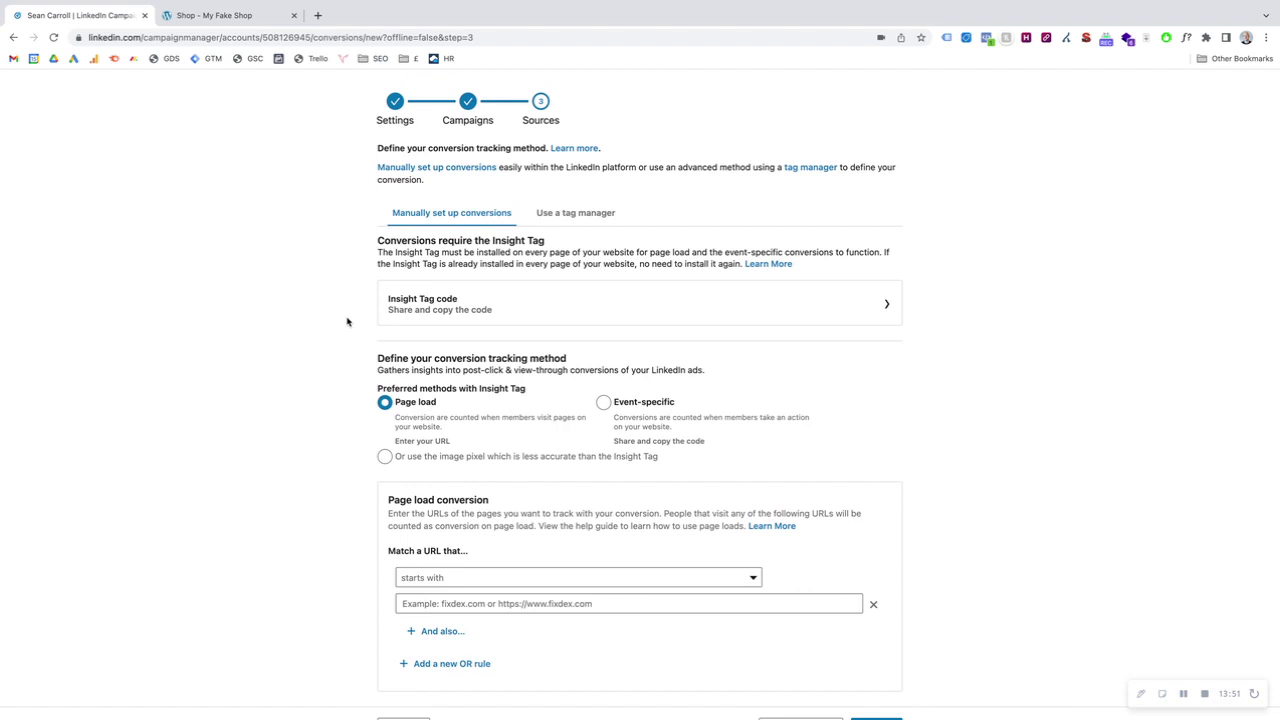
{"action": "scroll", "coordinate": [349, 321], "scroll_direction": "down", "scroll_amount": 1}
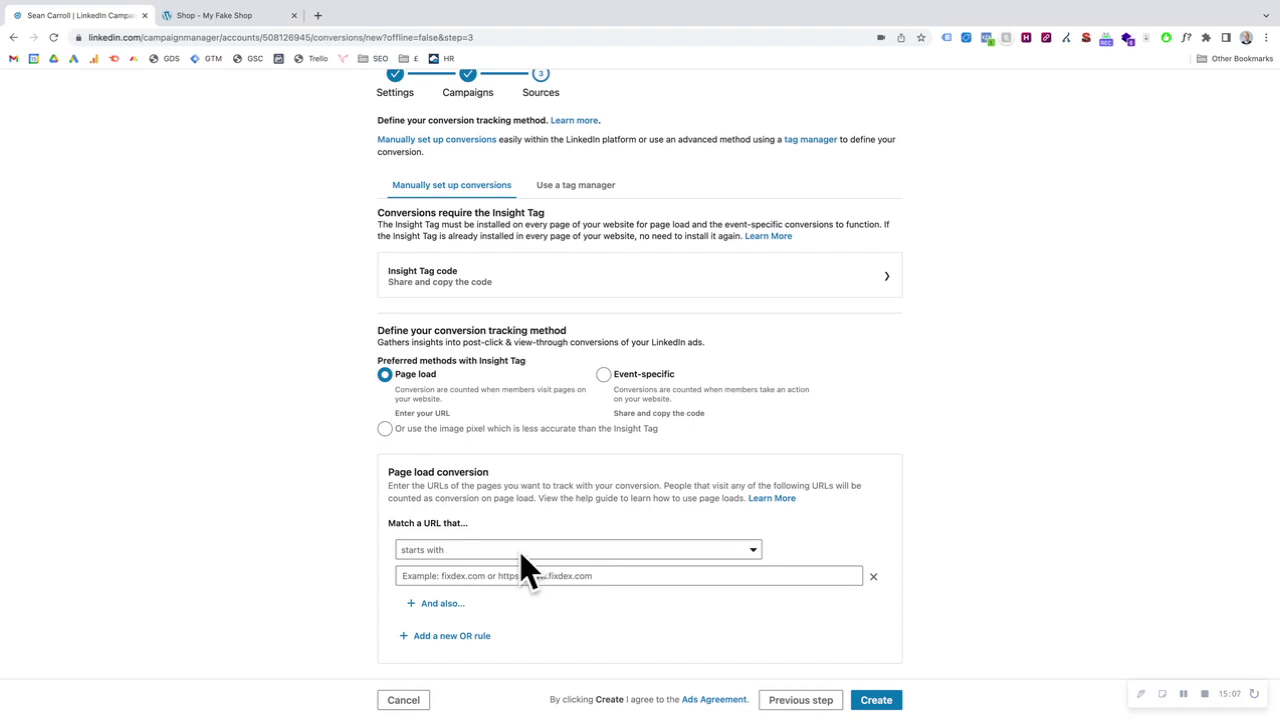
{"action": "left_click", "coordinate": [466, 556]}
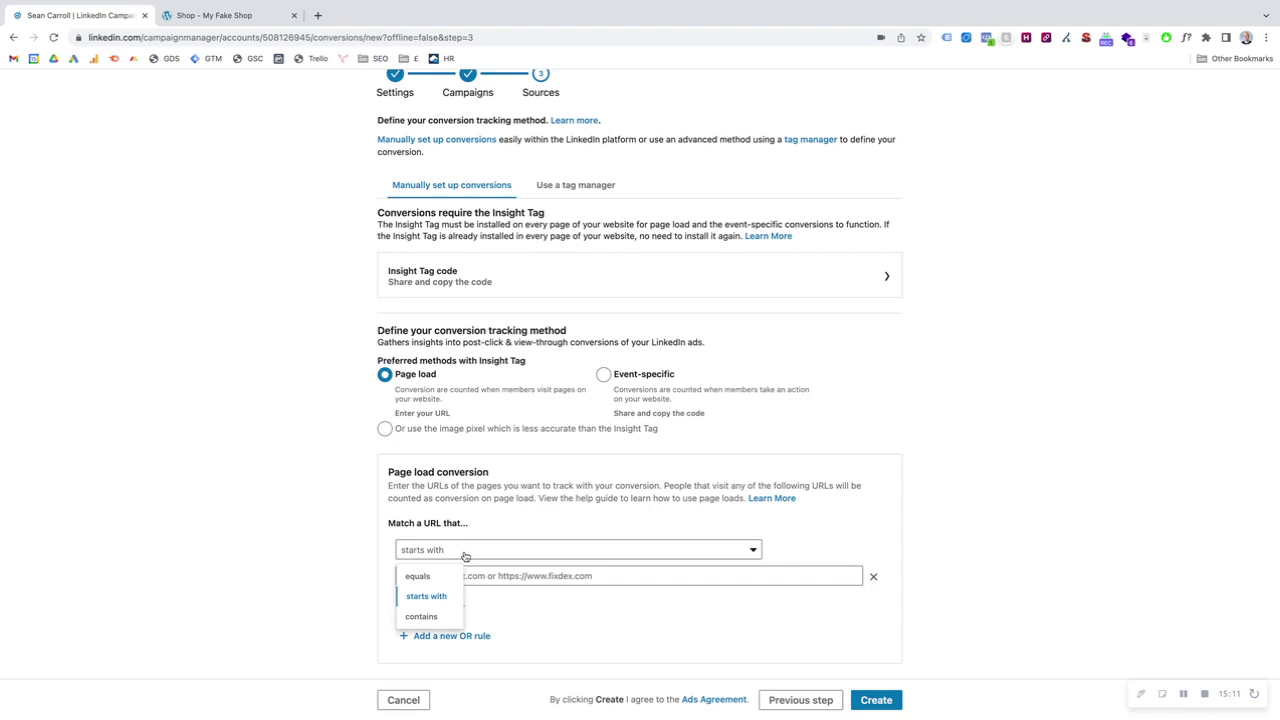
{"action": "left_click", "coordinate": [425, 596]}
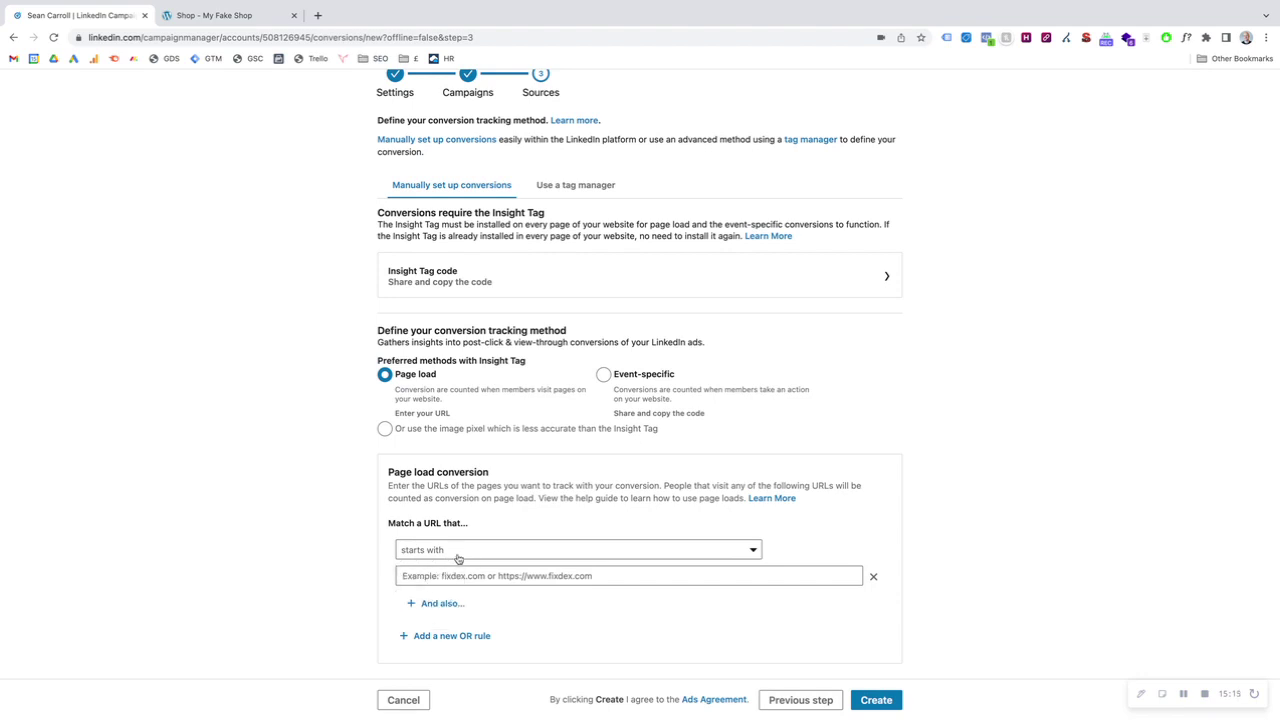
- Switch to the My Fake Shop website, go back to its Thank You page and copy that page's URL
{"action": "left_click", "coordinate": [209, 15]}
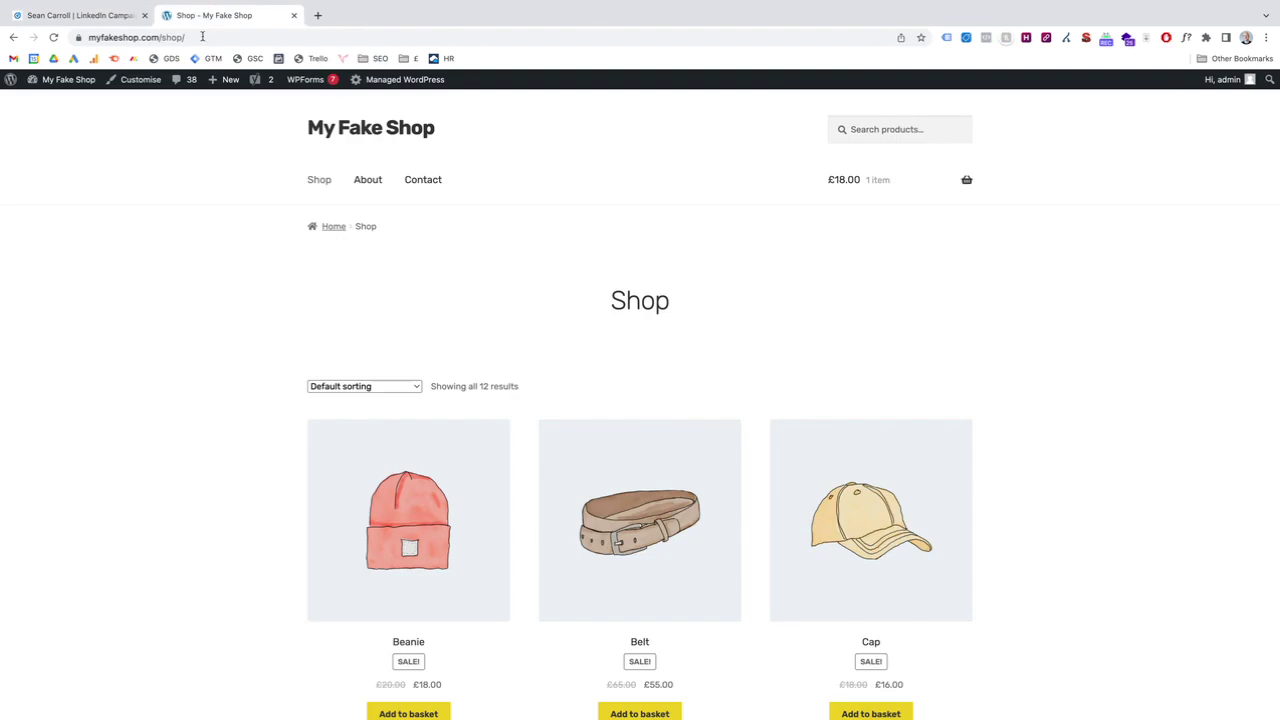
{"action": "left_click", "coordinate": [13, 38]}
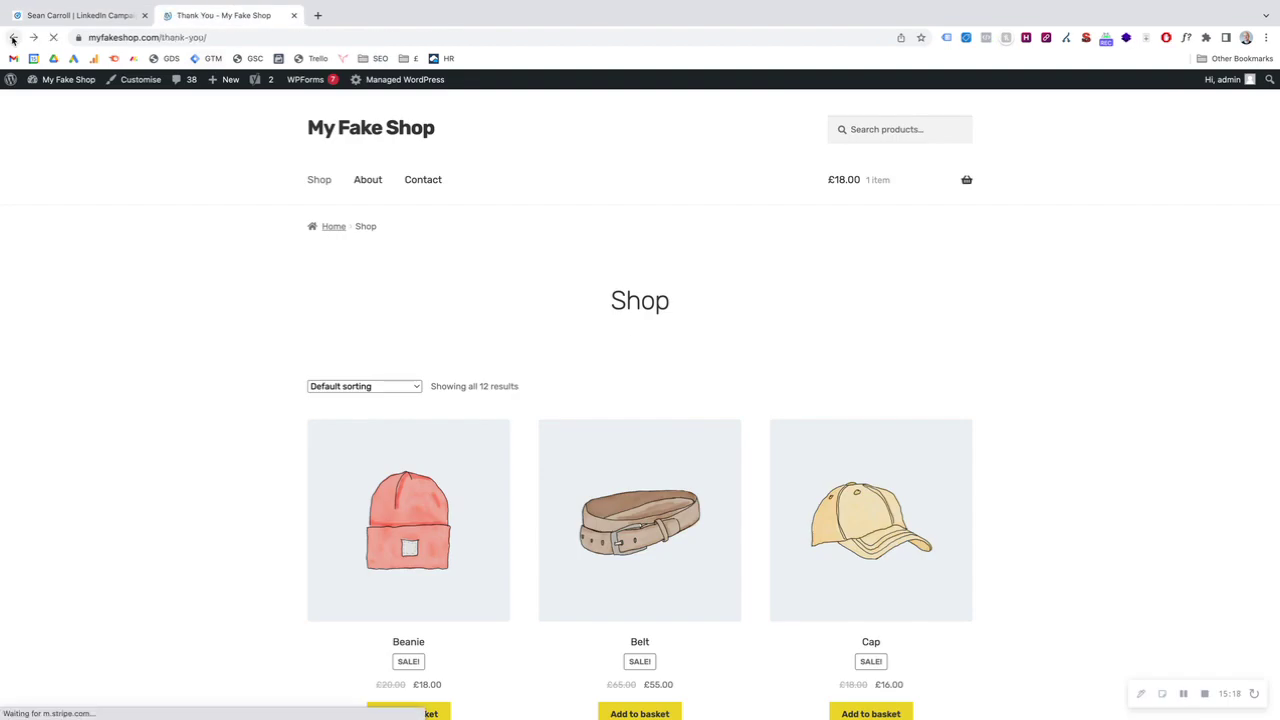
{"action": "left_click", "coordinate": [213, 37]}
{"action": "key", "text": "ctrl+c"}
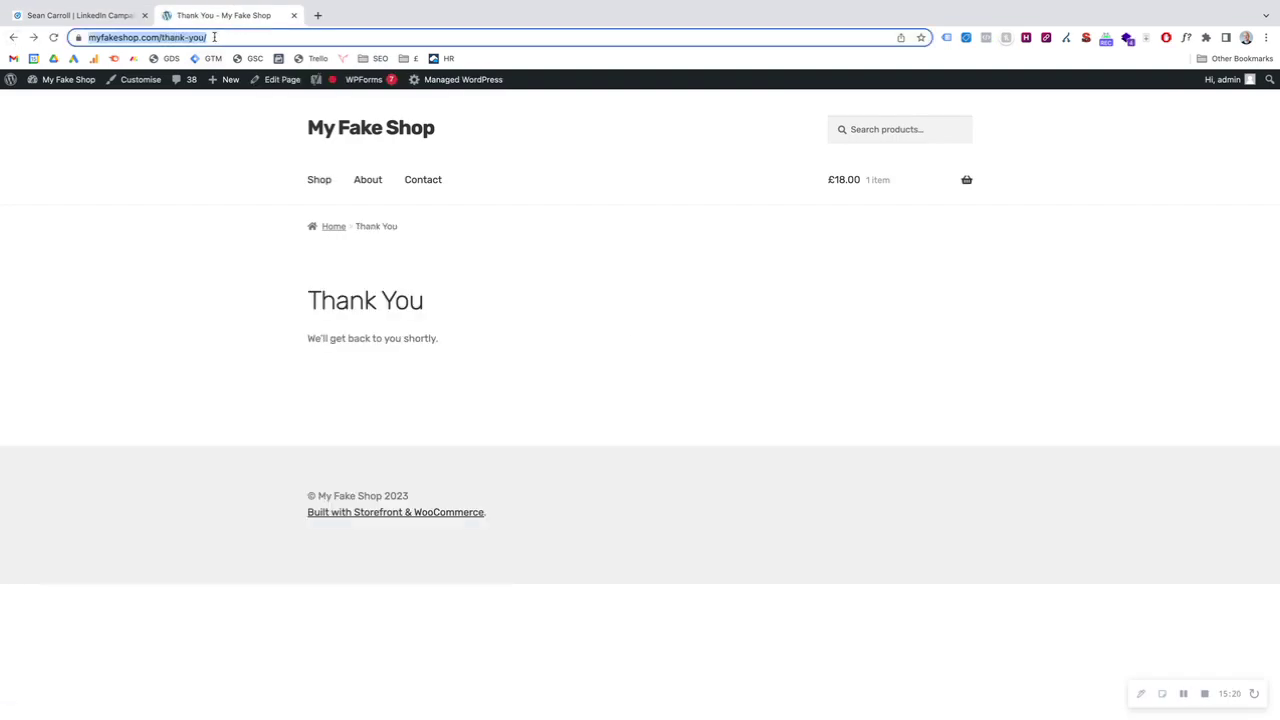
{"action": "left_click", "coordinate": [80, 15]}
{"action": "left_click", "coordinate": [528, 572]}
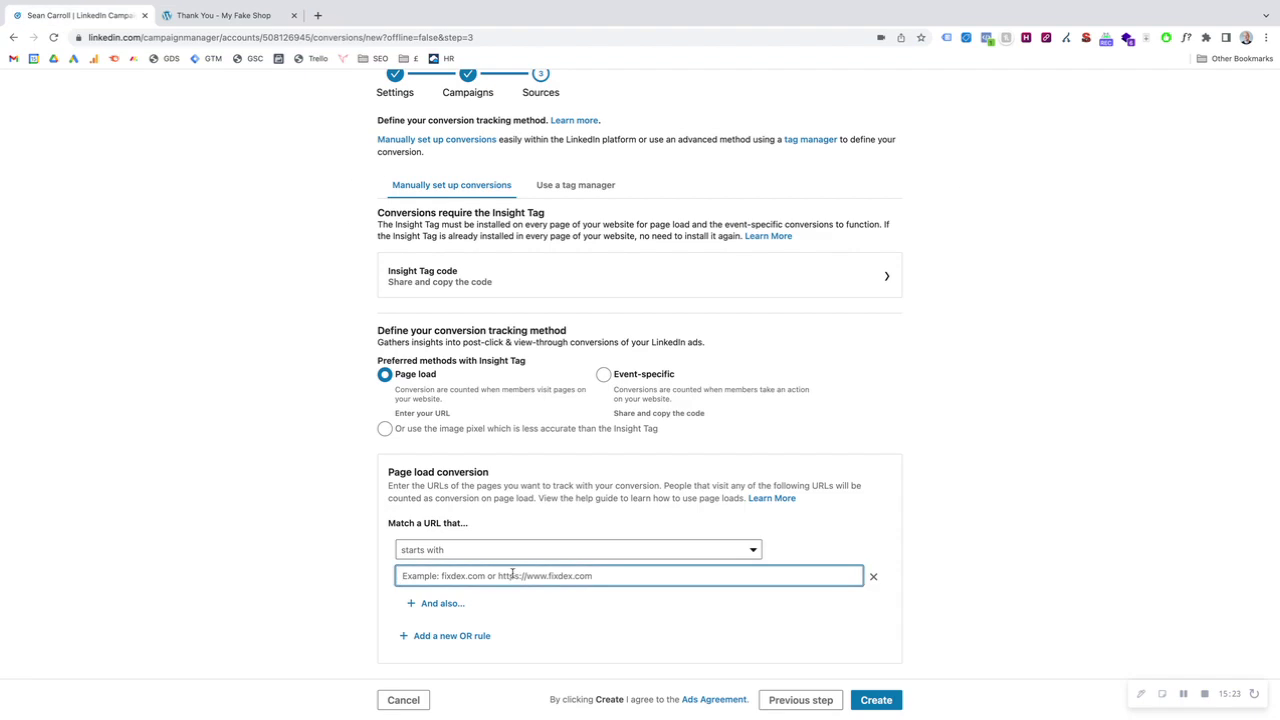
{"action": "key", "text": "ctrl+v"}
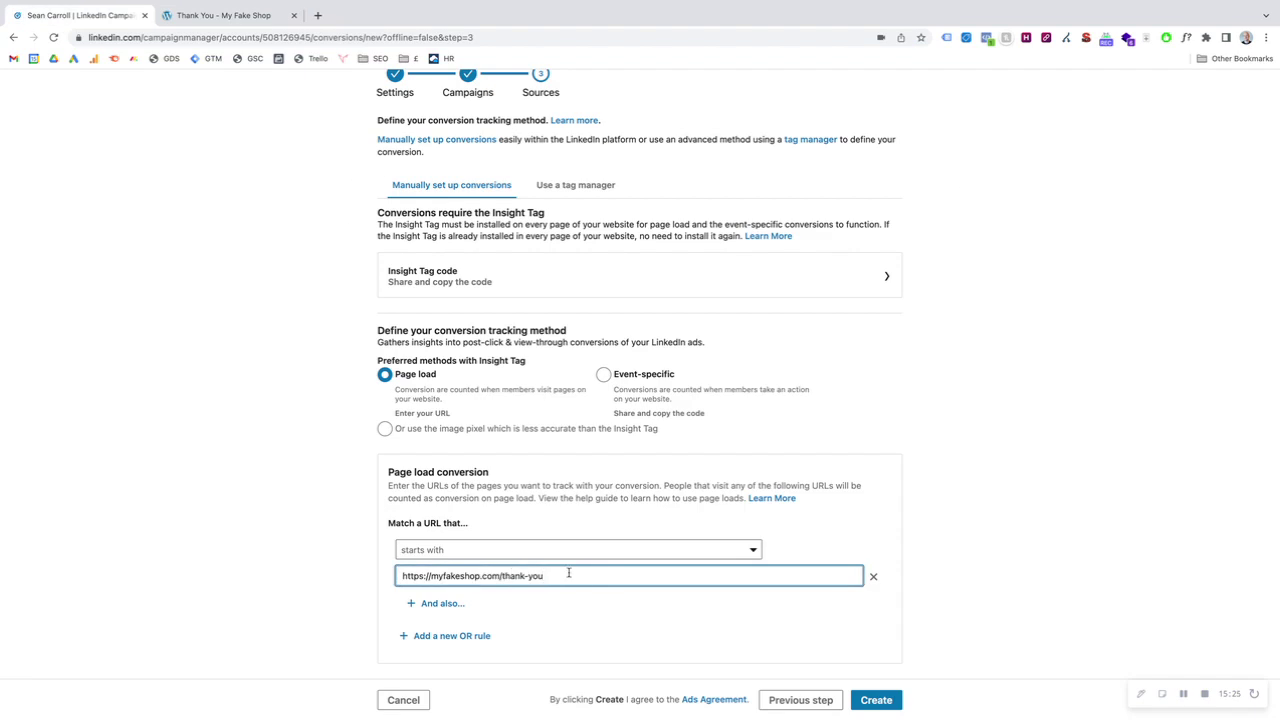
{"action": "left_click", "coordinate": [548, 598]}
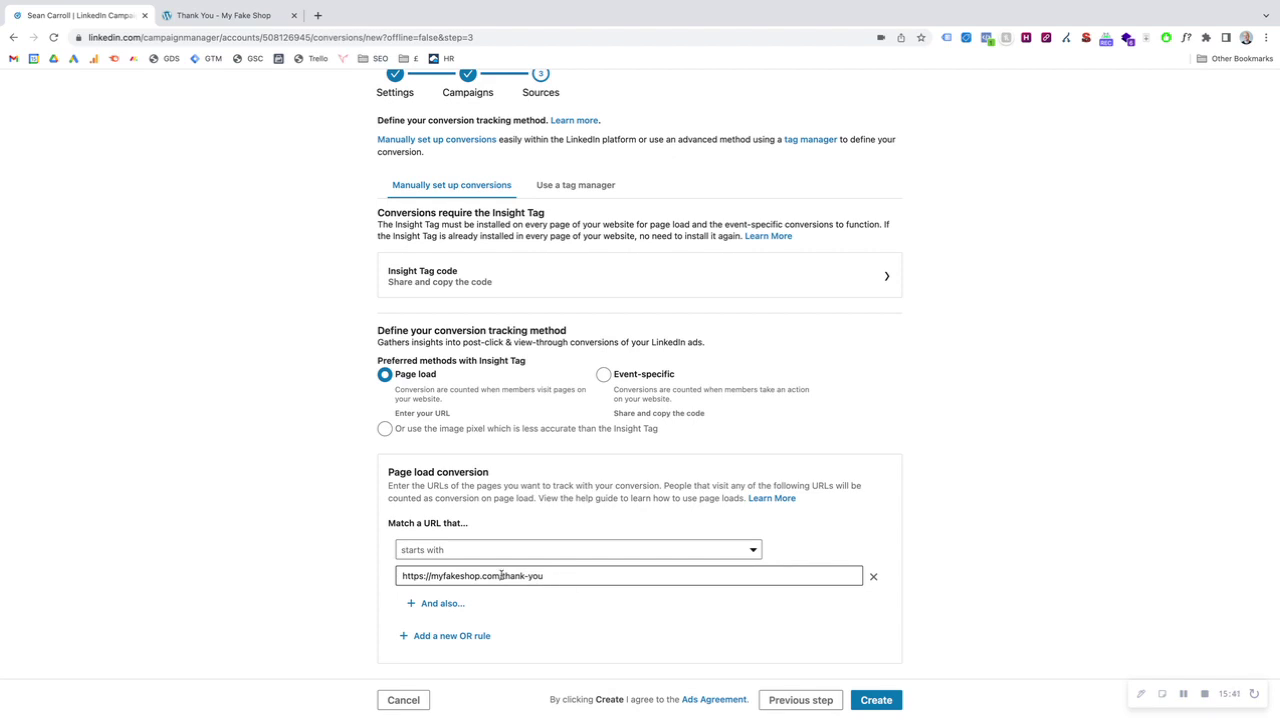
- Review the URL match options, keep "starts with" and create the conversion
{"action": "left_click", "coordinate": [584, 556]}
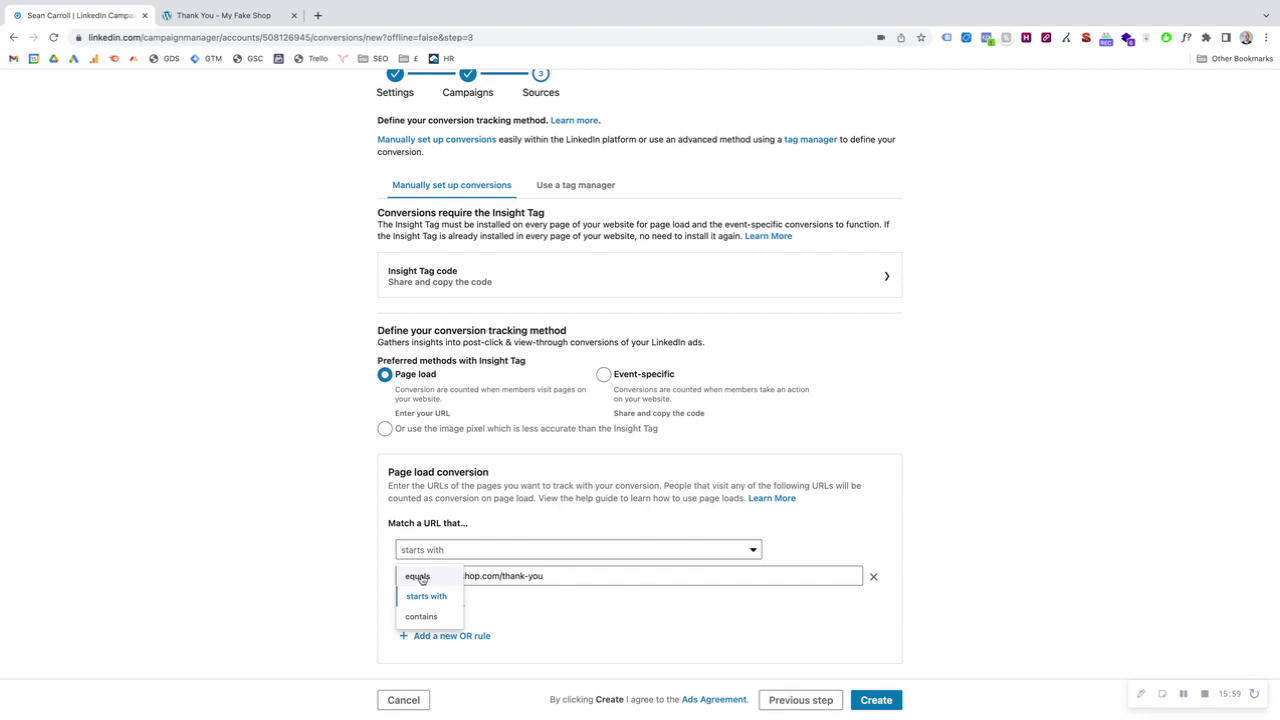
{"action": "left_click", "coordinate": [563, 606]}
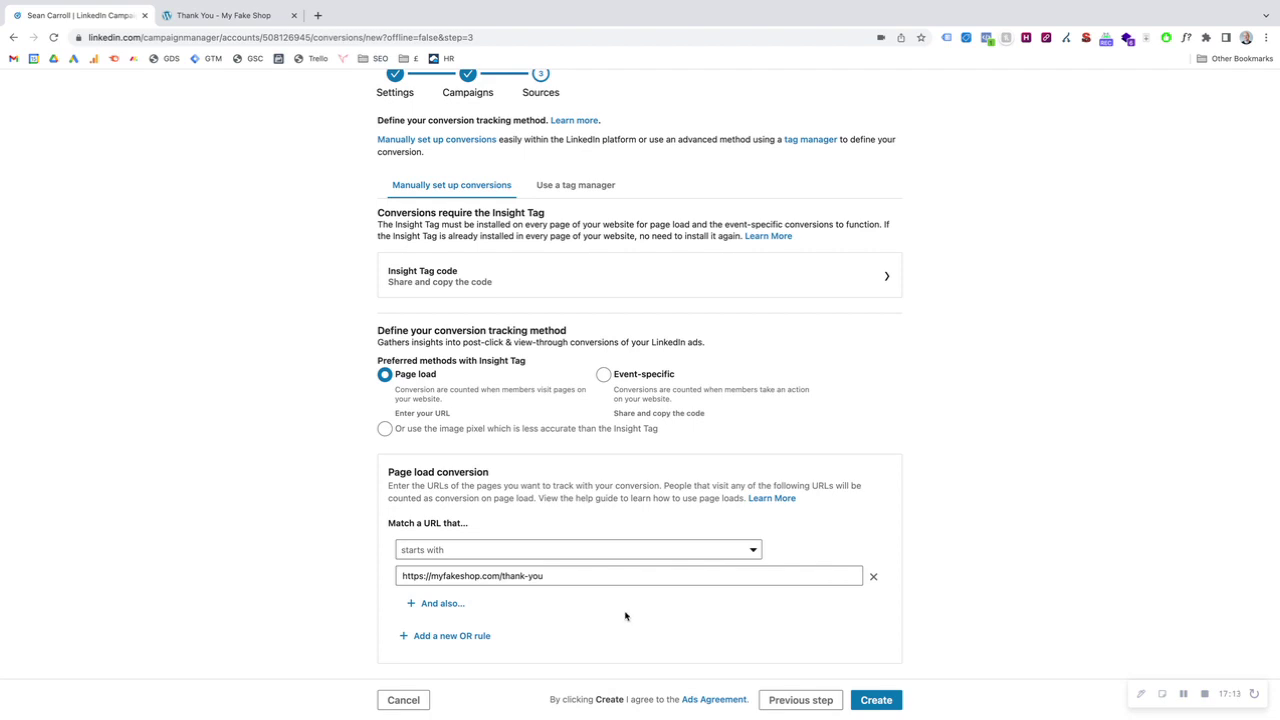
{"action": "left_click", "coordinate": [876, 702]}
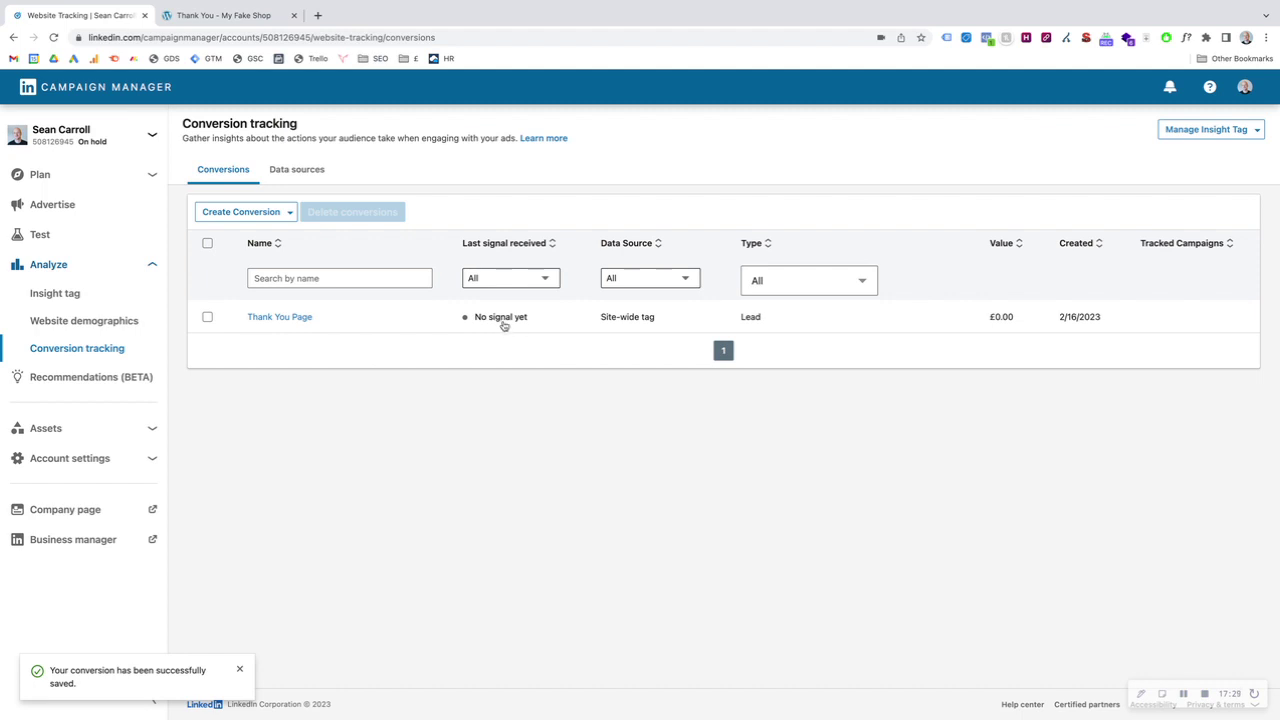
- Switch to the My Fake Shop website and trigger the conversion by reloading the Thank You page, visiting Contact, and returning to reload it again
{"action": "left_click", "coordinate": [201, 16]}
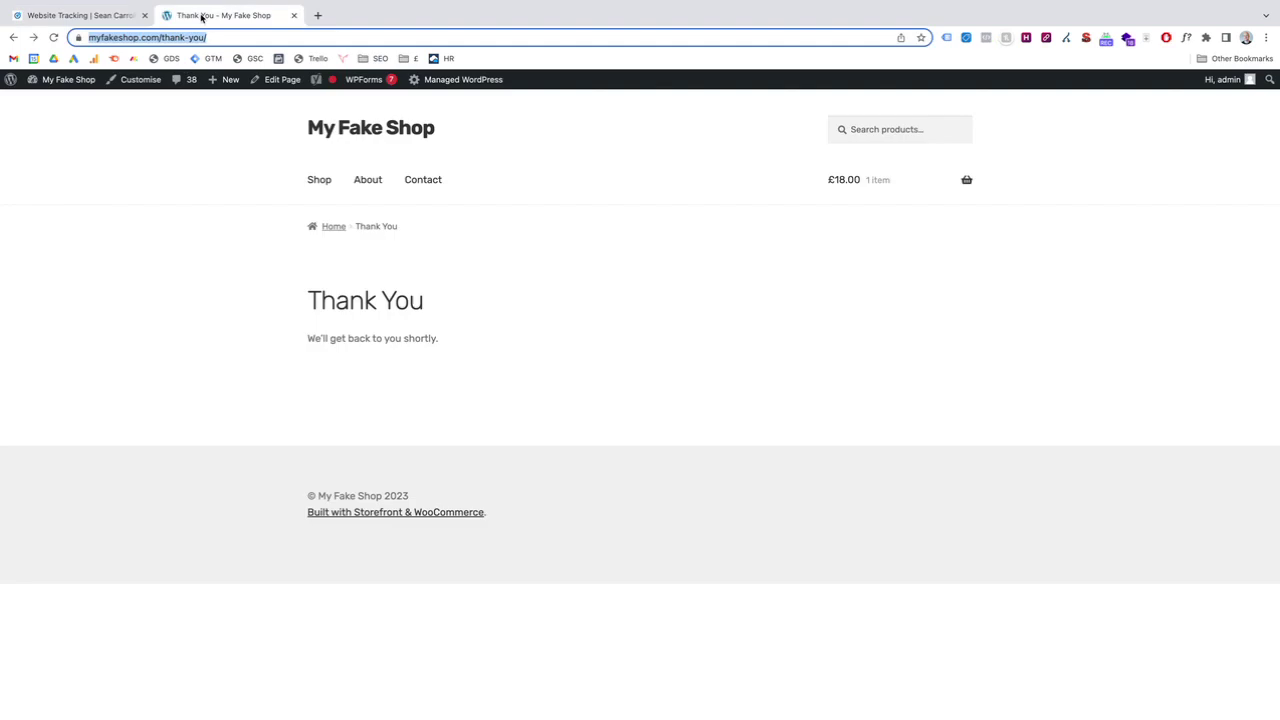
{"action": "left_click", "coordinate": [52, 38]}
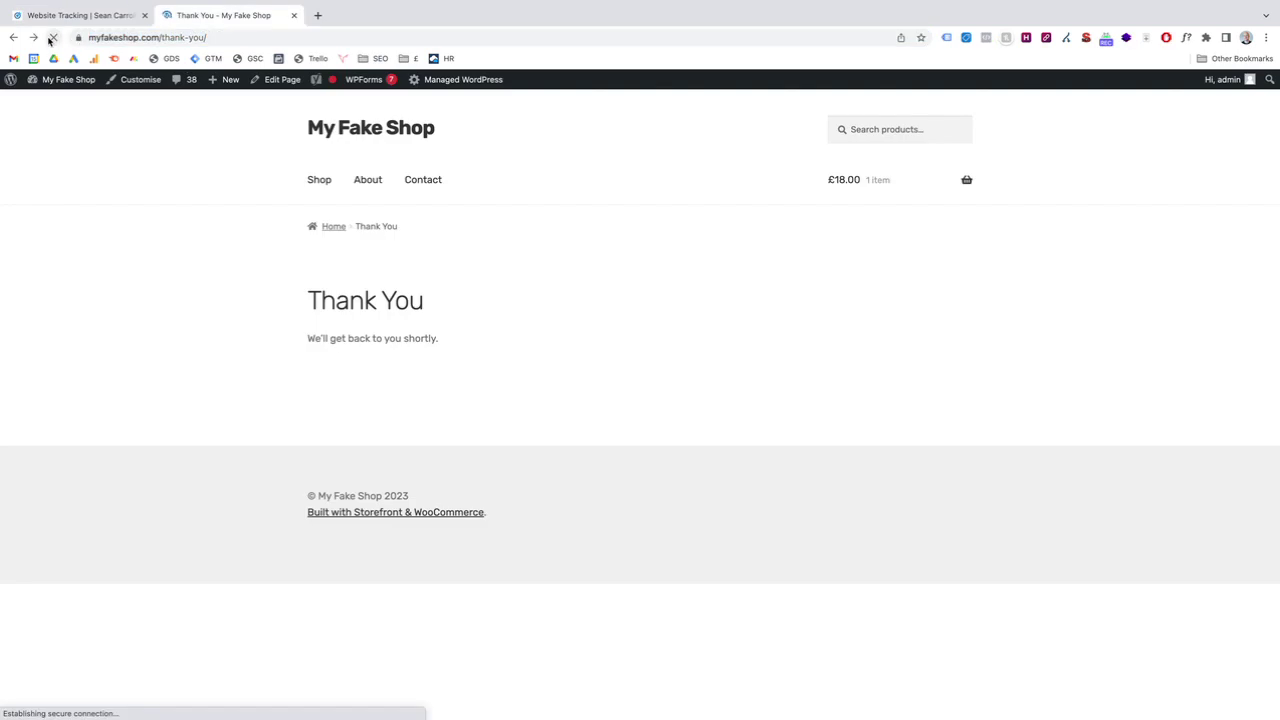
{"action": "left_click", "coordinate": [423, 181]}
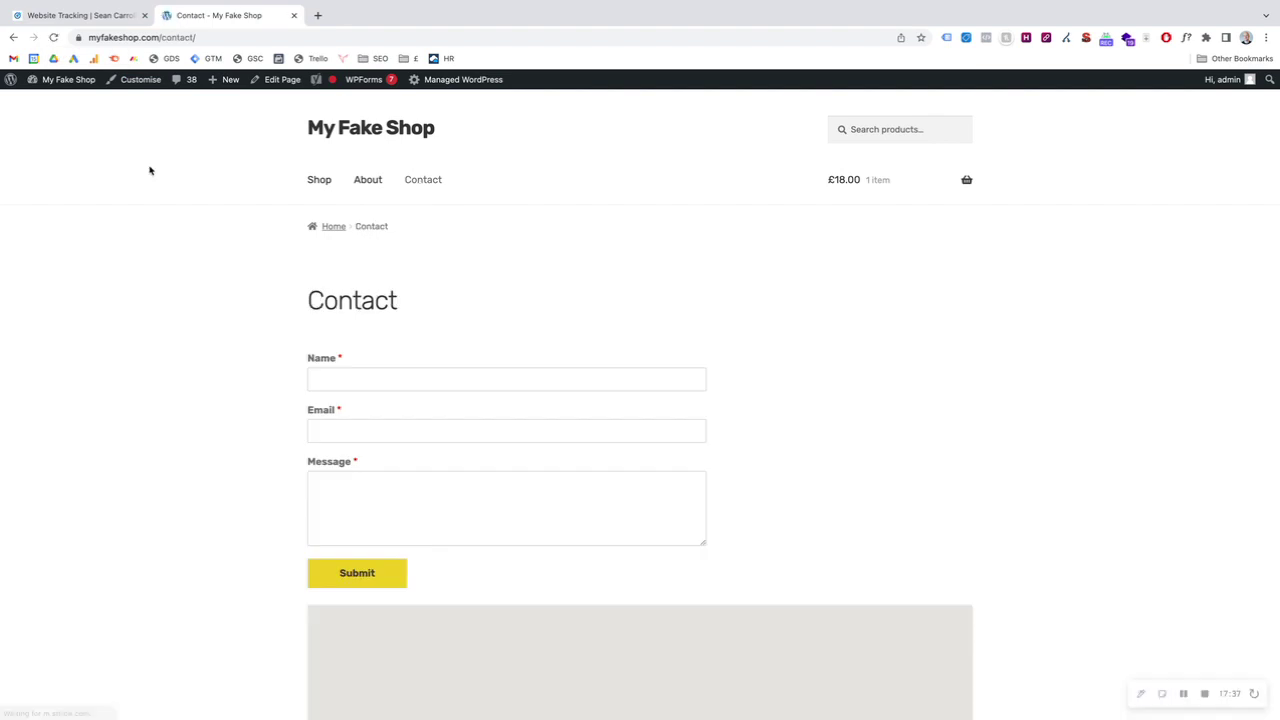
{"action": "left_click", "coordinate": [11, 38]}
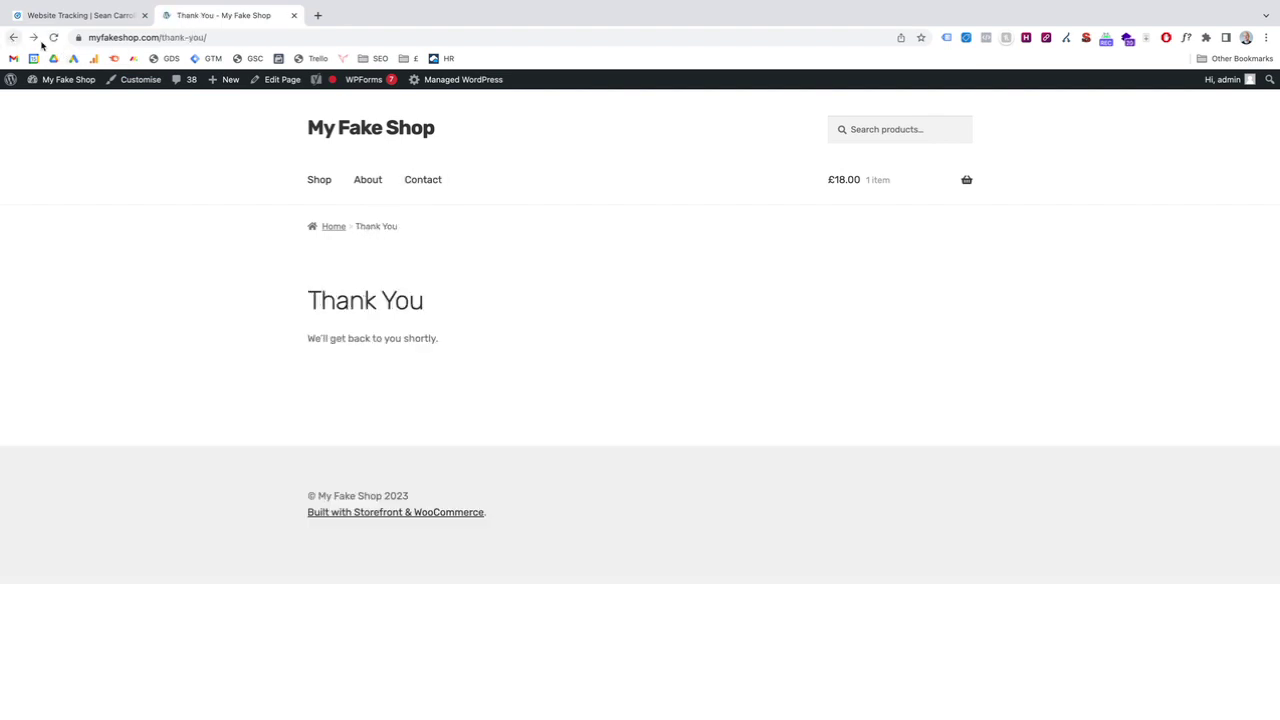
{"action": "left_click", "coordinate": [55, 39]}
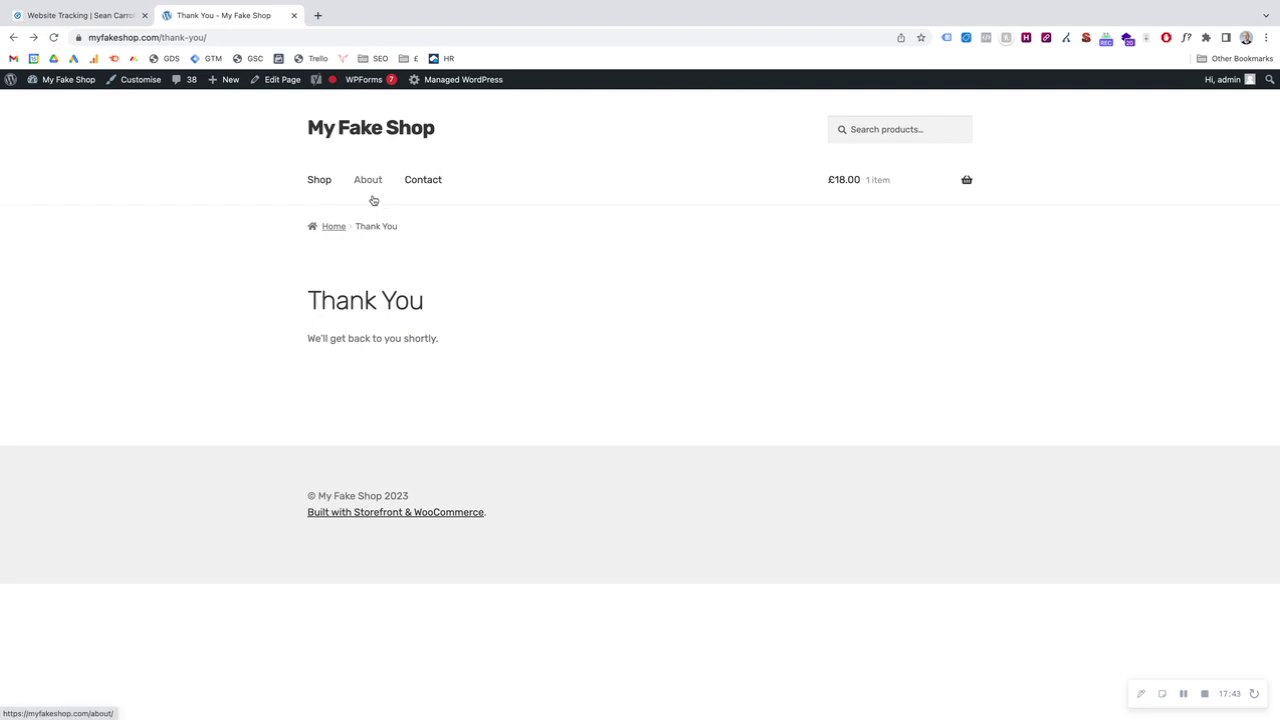
- Return to LinkedIn Campaign Manager and refresh the conversion tracking list to check the Thank You Page conversion's last signal received
{"action": "left_click", "coordinate": [77, 16]}
{"action": "left_click", "coordinate": [55, 38]}
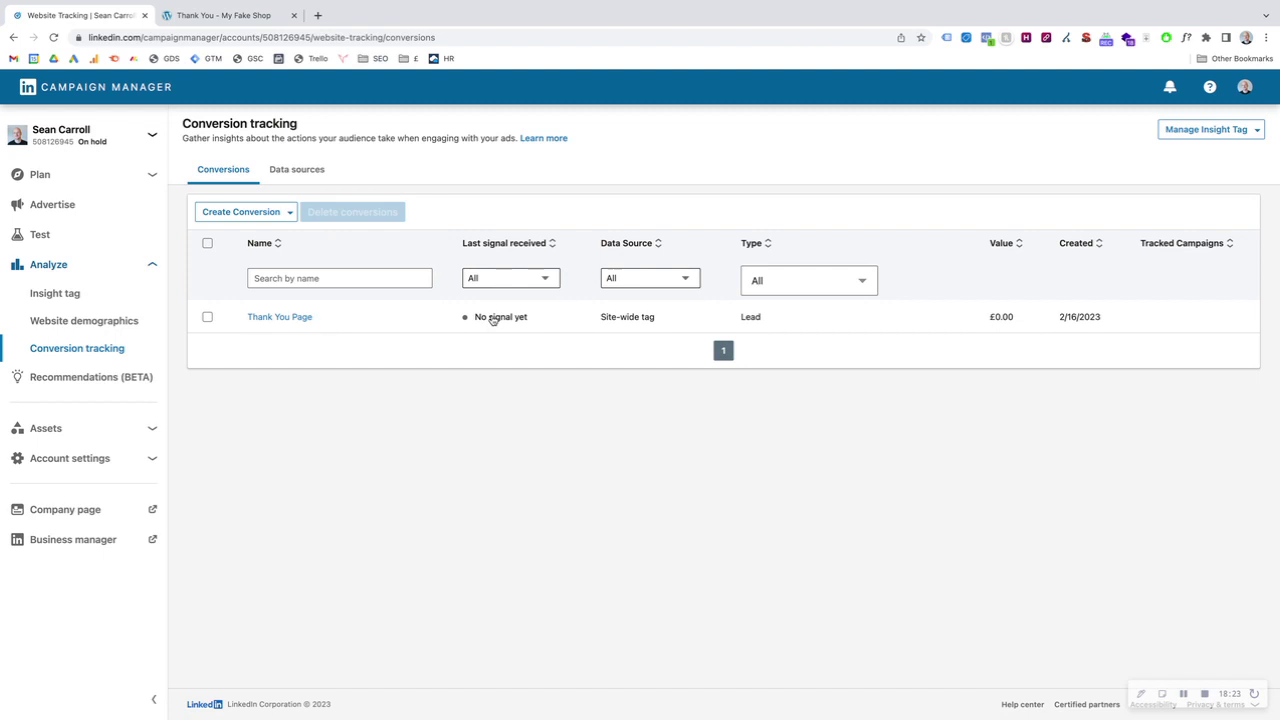
{"action": "left_click", "coordinate": [54, 39]}
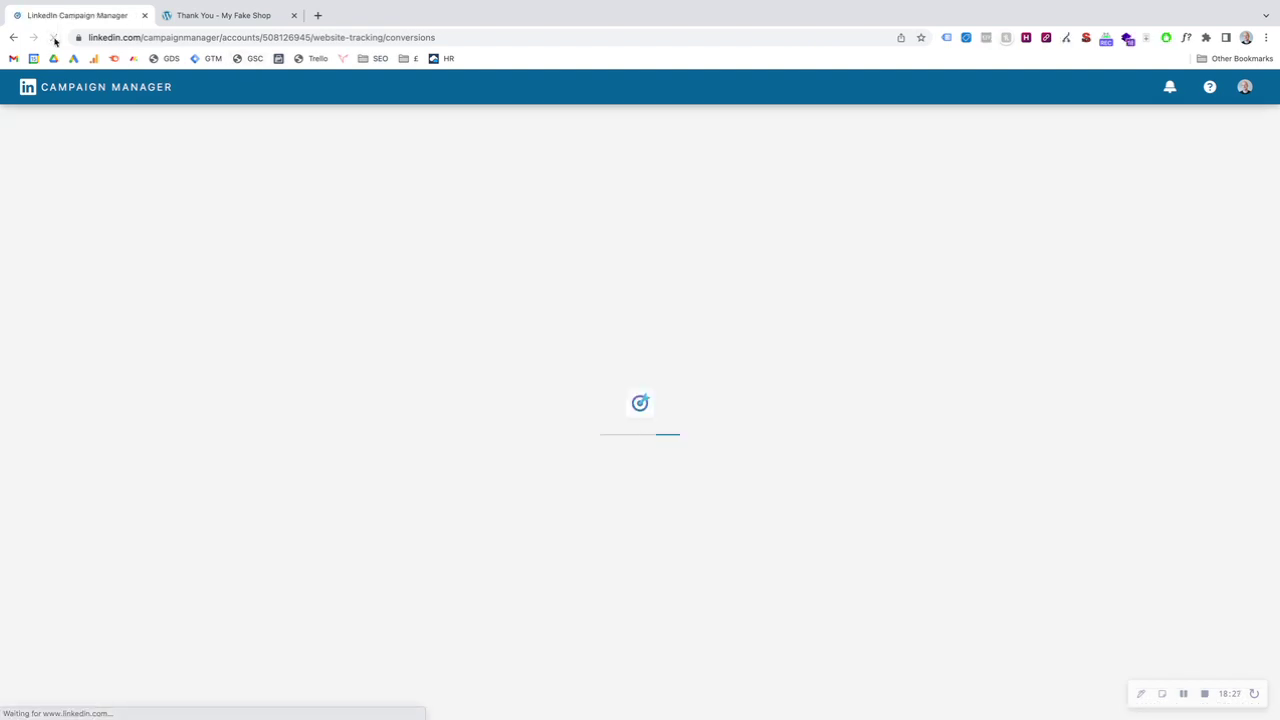